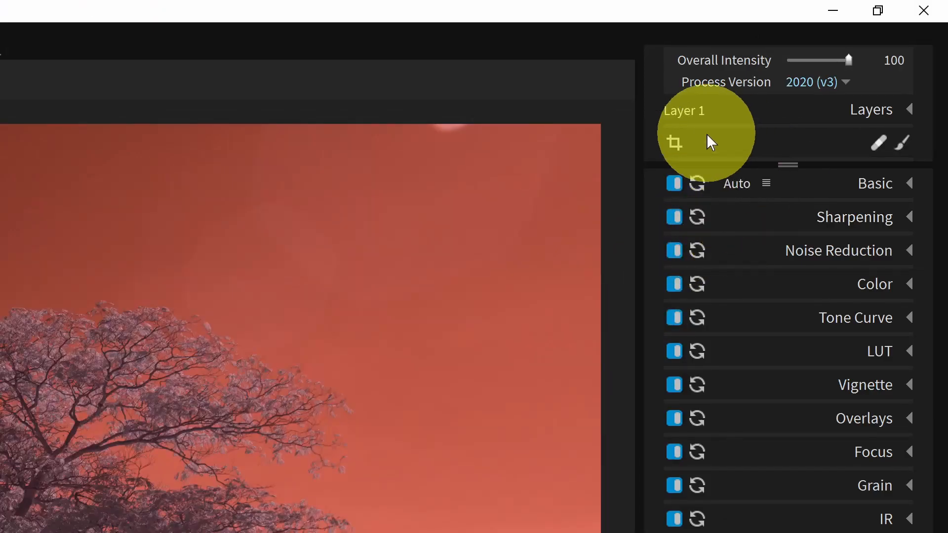
Add a second layer above the first and open its options and opacity setting.
left_click(834, 115)
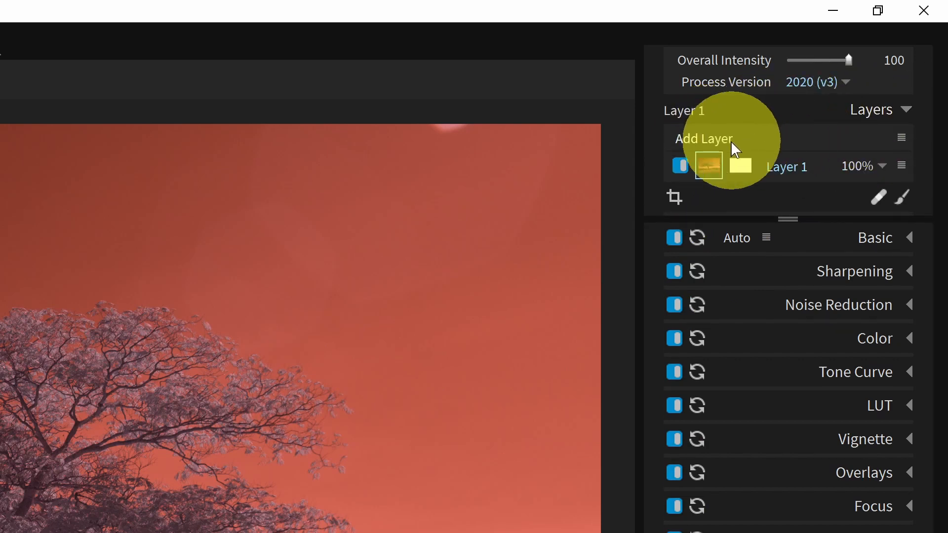
left_click(712, 141)
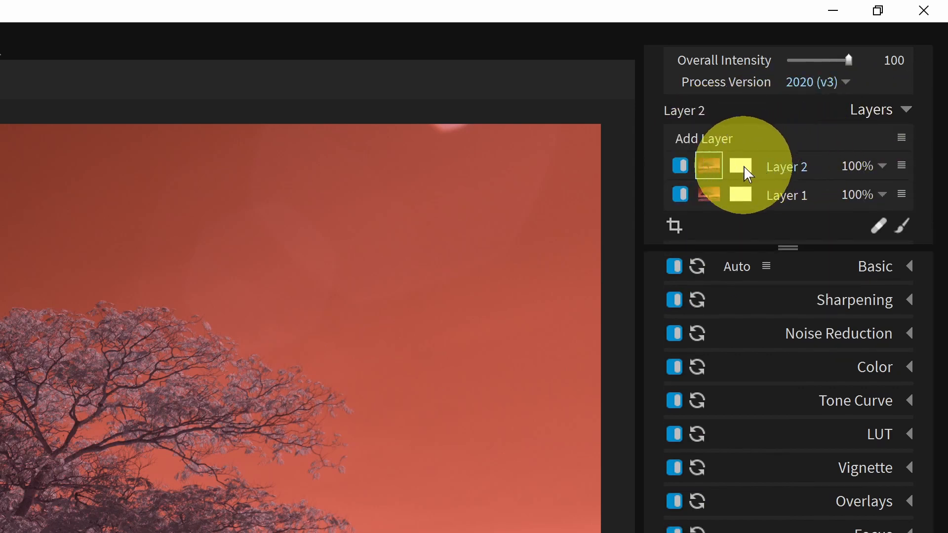
left_click(901, 166)
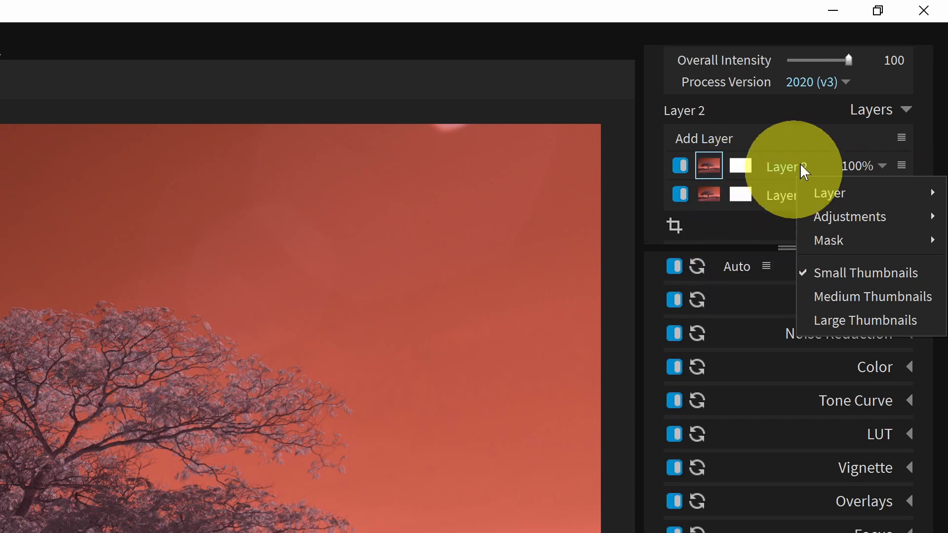
left_click(804, 144)
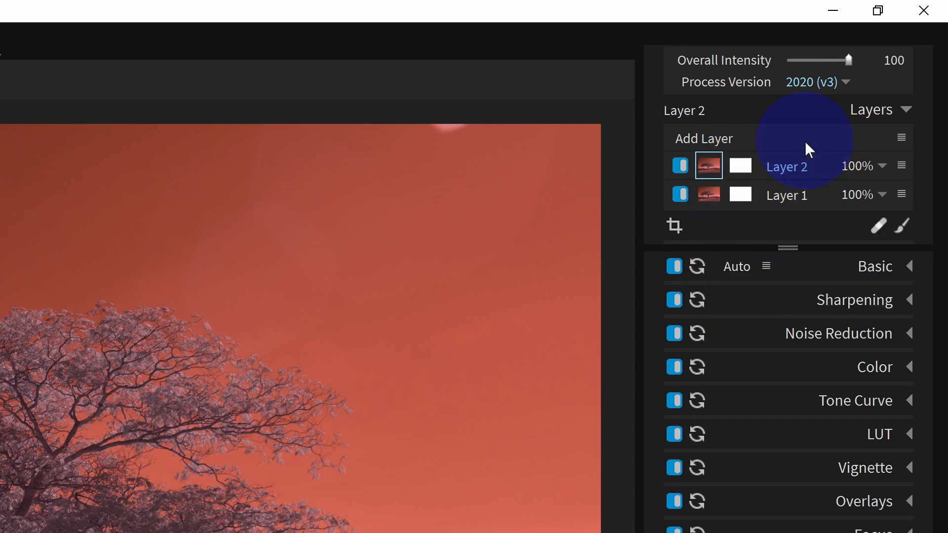
left_click(881, 165)
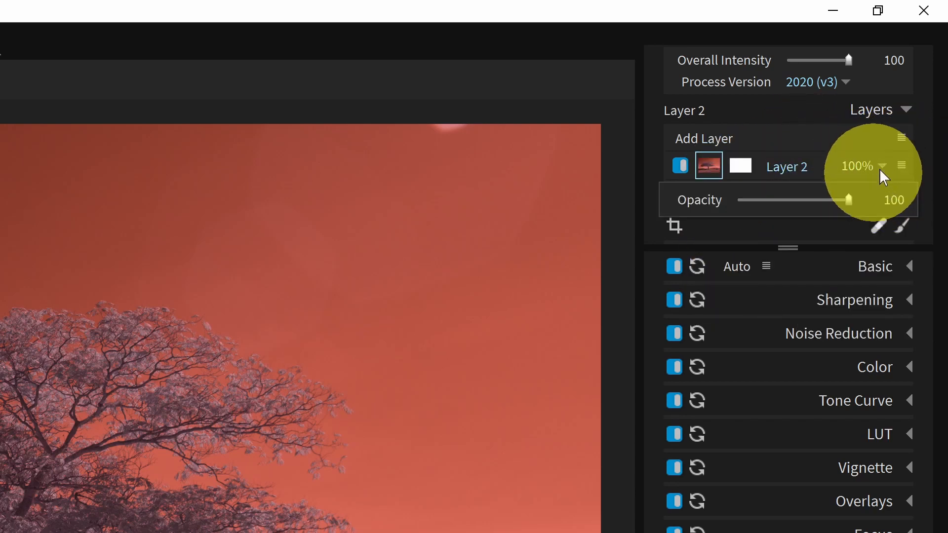
left_click(896, 166)
left_click(901, 166)
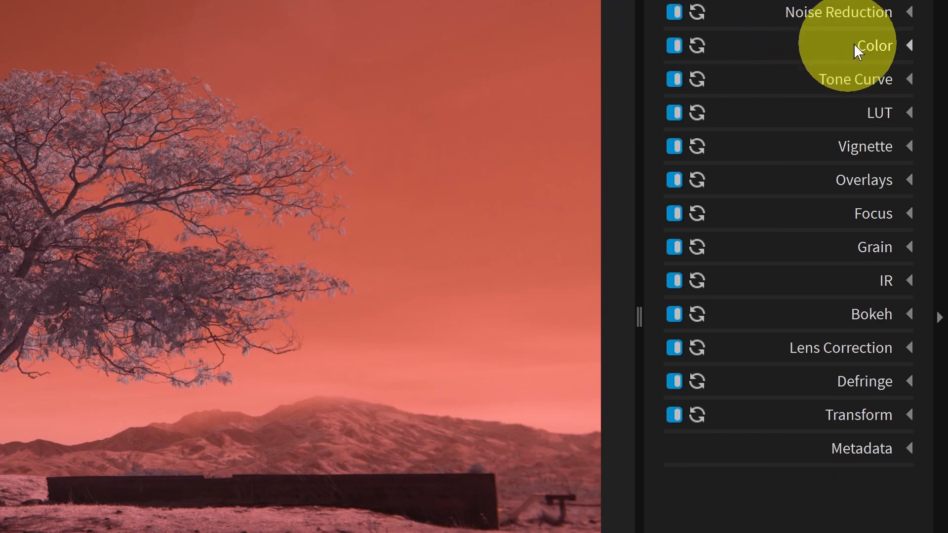
Apply the Color Infrared Channel Mixer LUT to the image.
left_click(867, 44)
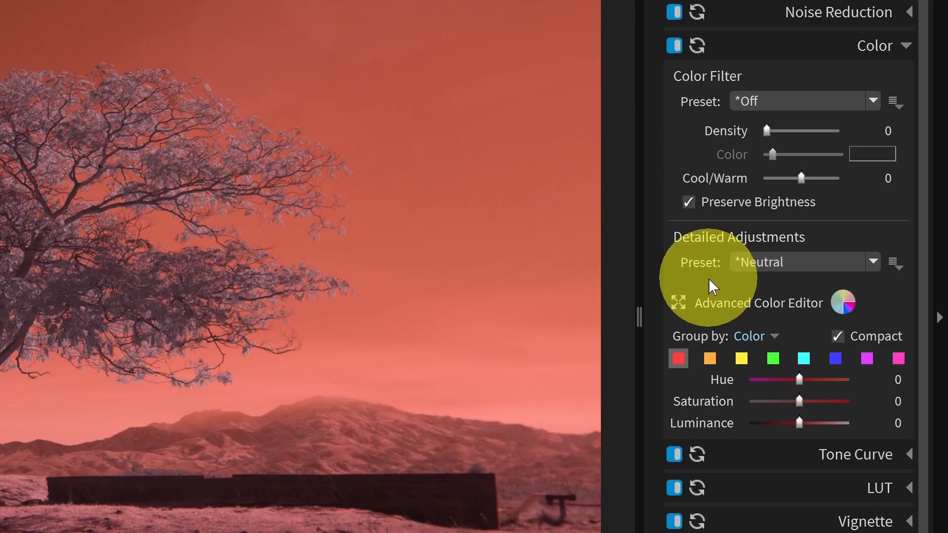
left_click(879, 49)
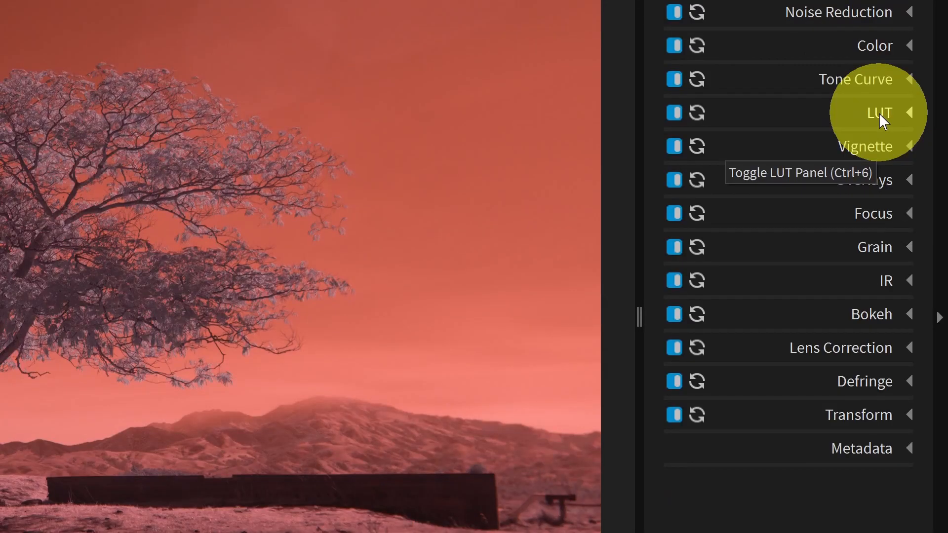
left_click(913, 176)
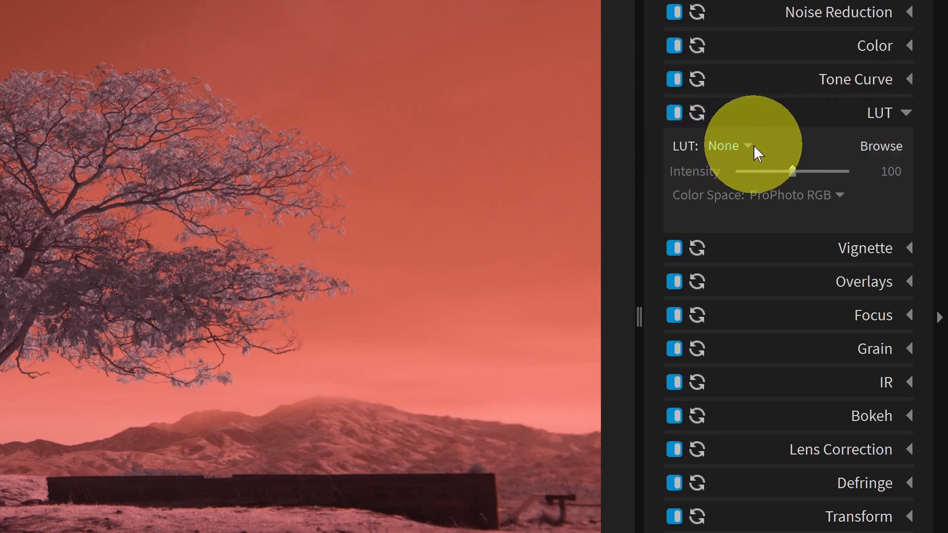
left_click(744, 147)
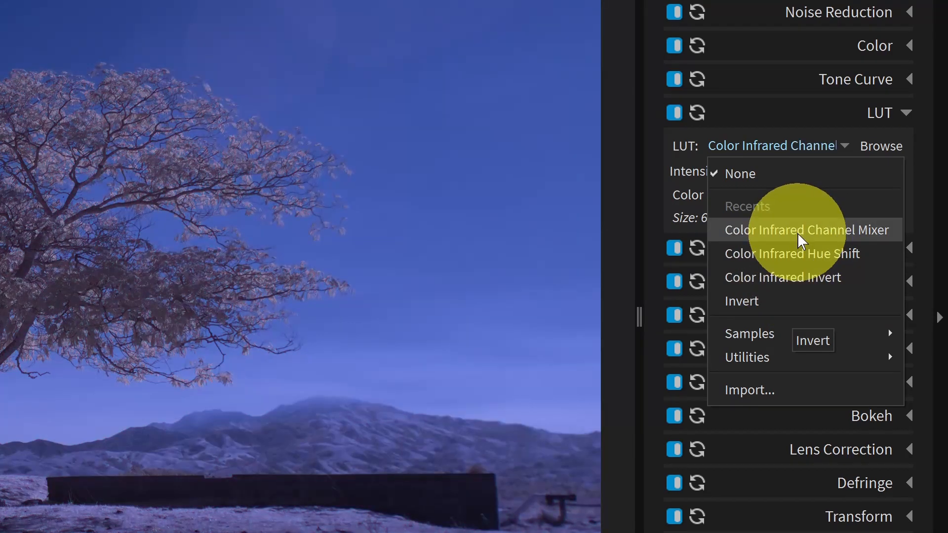
left_click(797, 233)
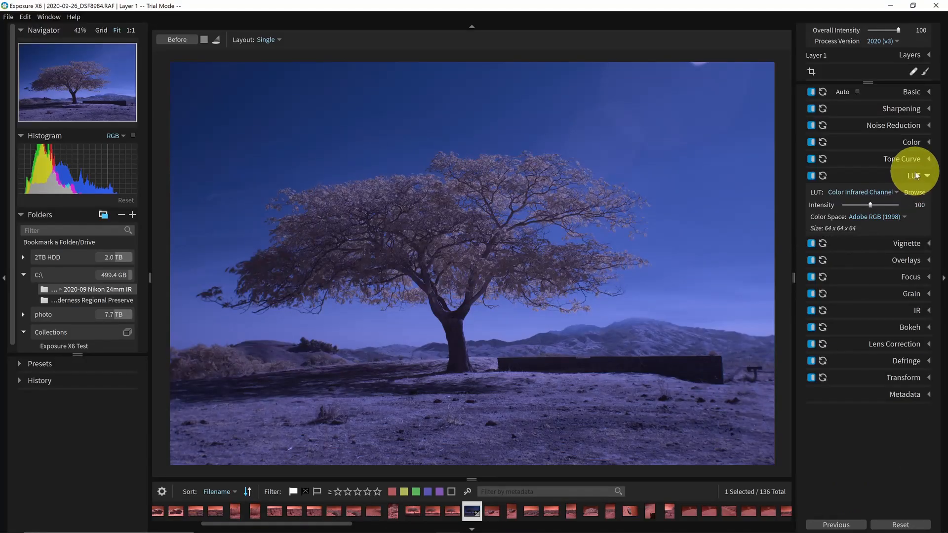
left_click(918, 176)
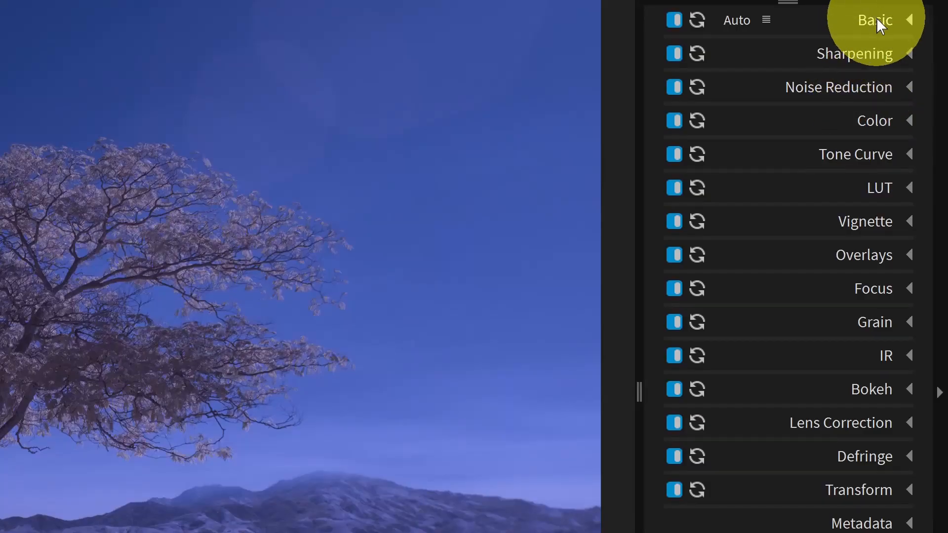
Lower the white-balance temperature to 2000 and apply the "Fujifilm X-T20 IR 590nm -100 Temp" camera profile.
left_click(899, 94)
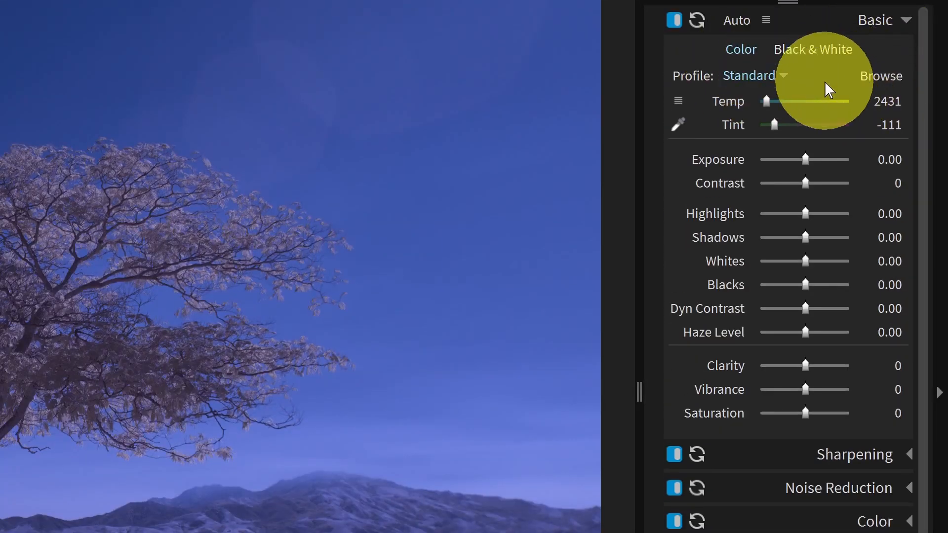
left_click_drag(764, 100, 731, 126)
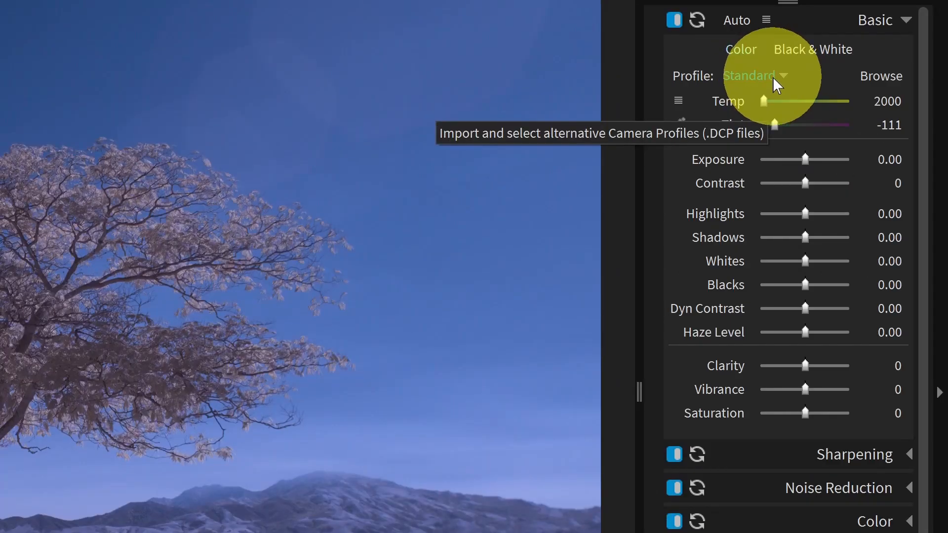
left_click(860, 120)
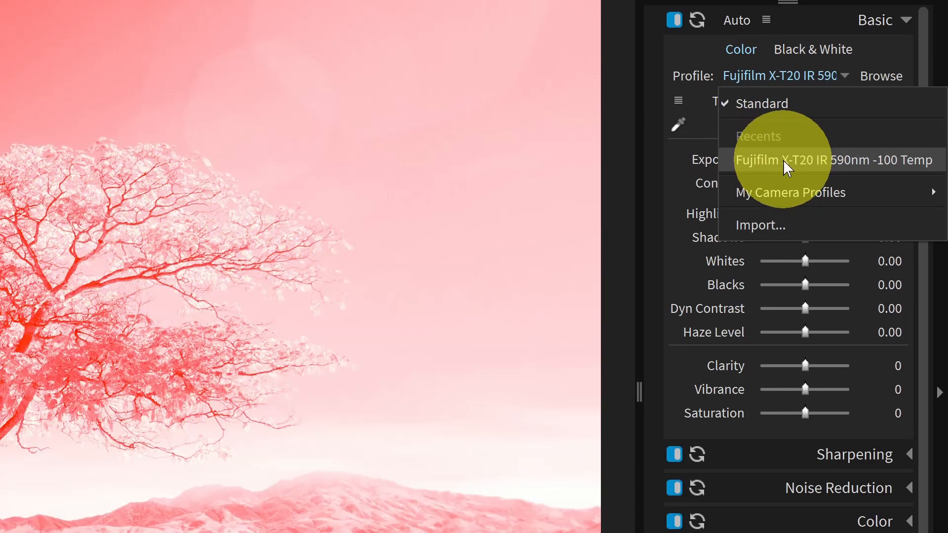
left_click(819, 158)
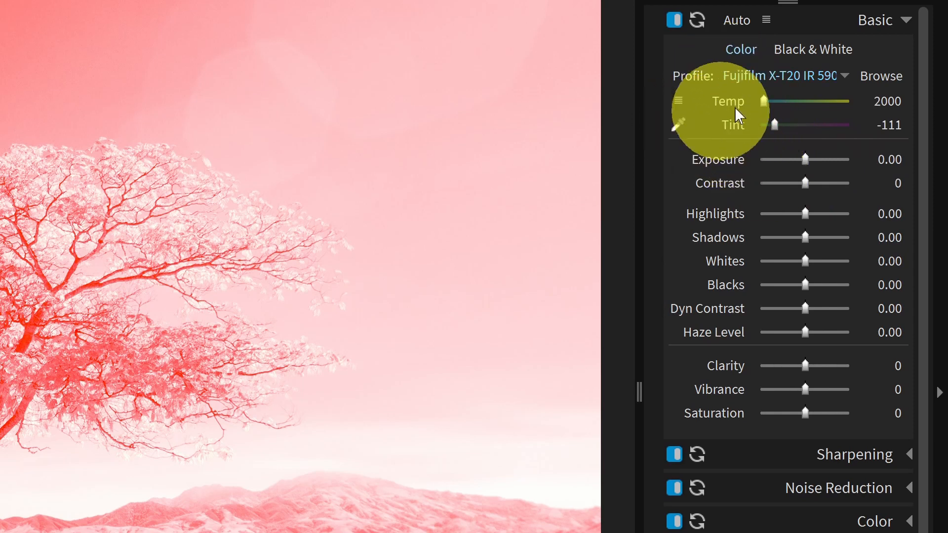
Set the temperature to 2906 and try sampling neutral white-balance points on the mountains and lower tree trunk.
mouse_move(765, 99)
left_mouse_down()
mouse_move(780, 104)
mouse_move(758, 109)
mouse_move(769, 110)
left_mouse_up()
left_click(678, 125)
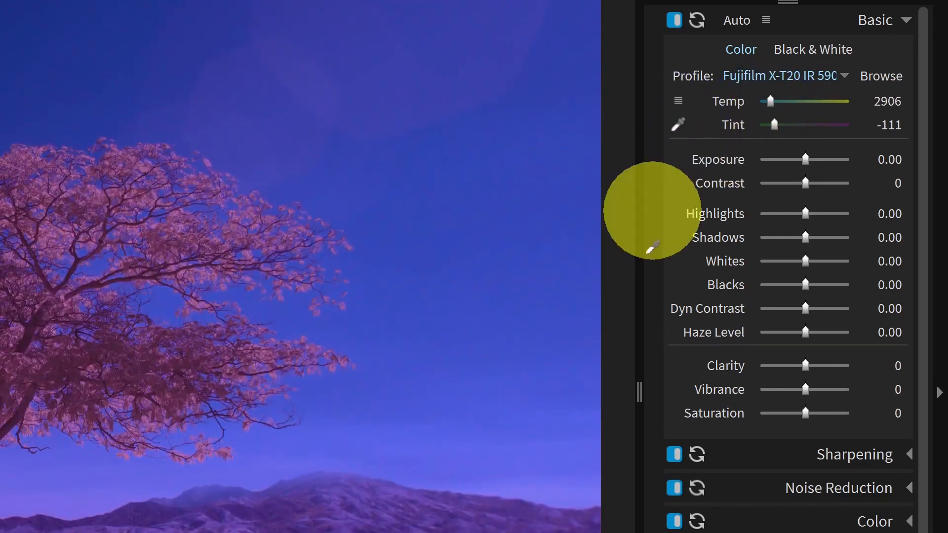
left_click(516, 330)
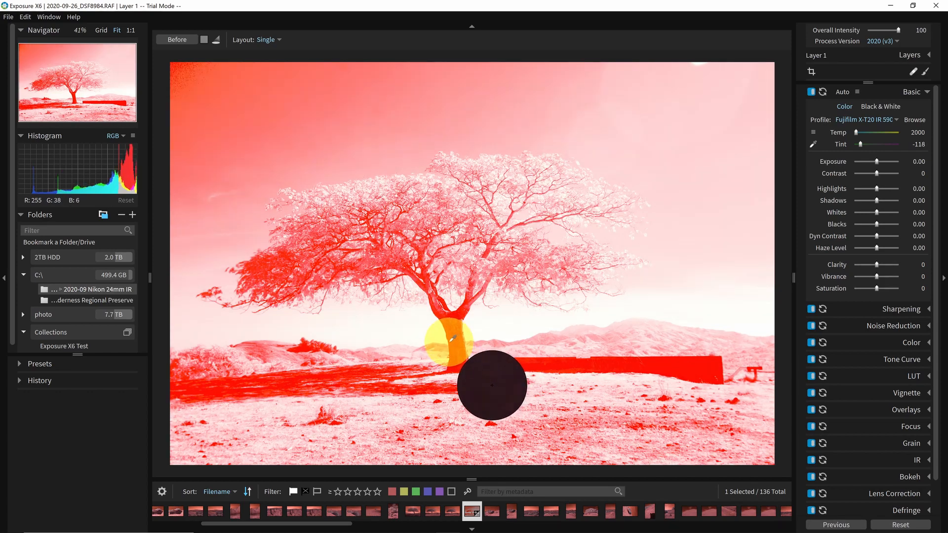
left_click(454, 338)
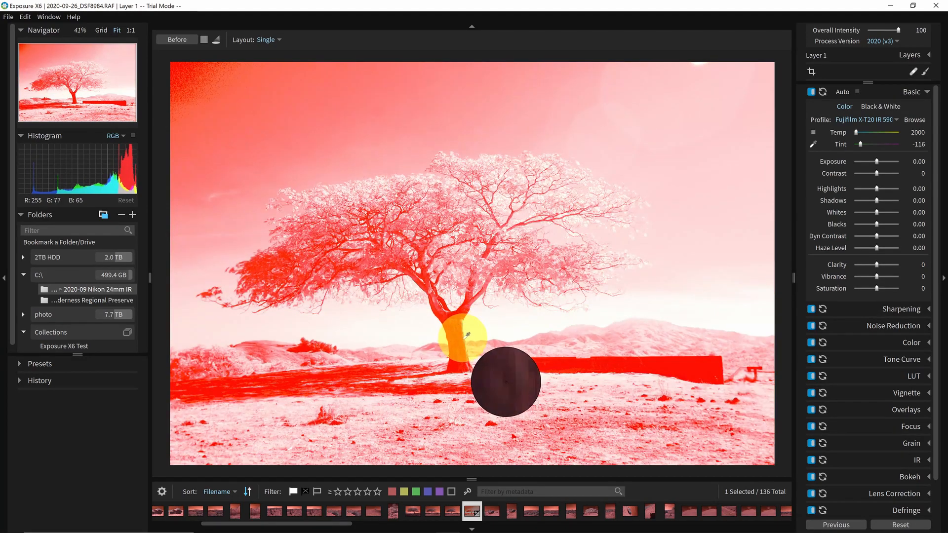
left_click(461, 334)
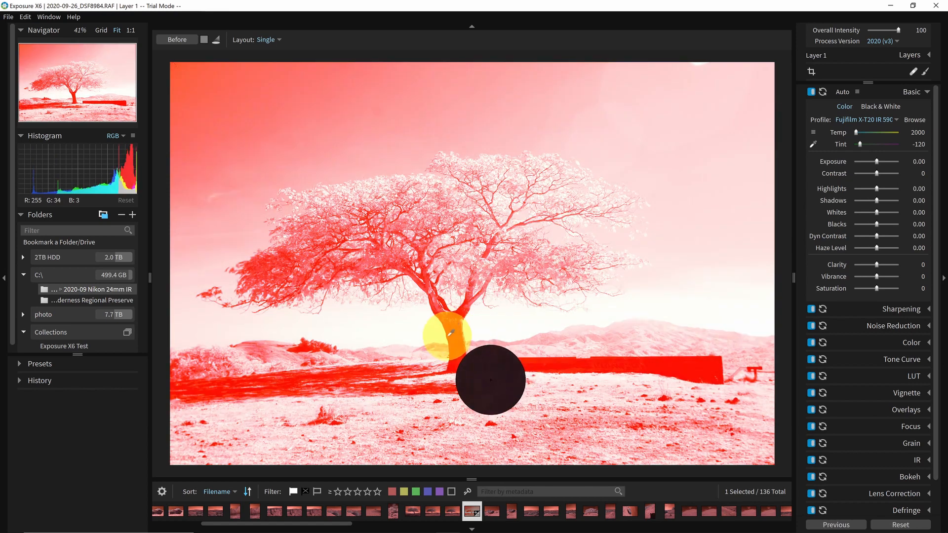
left_click(448, 334)
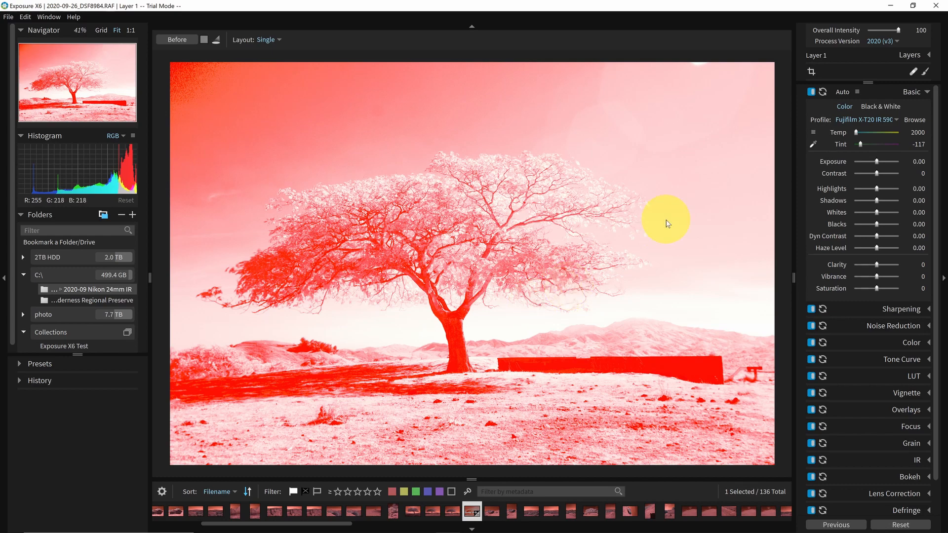
left_click_drag(858, 134, 849, 136)
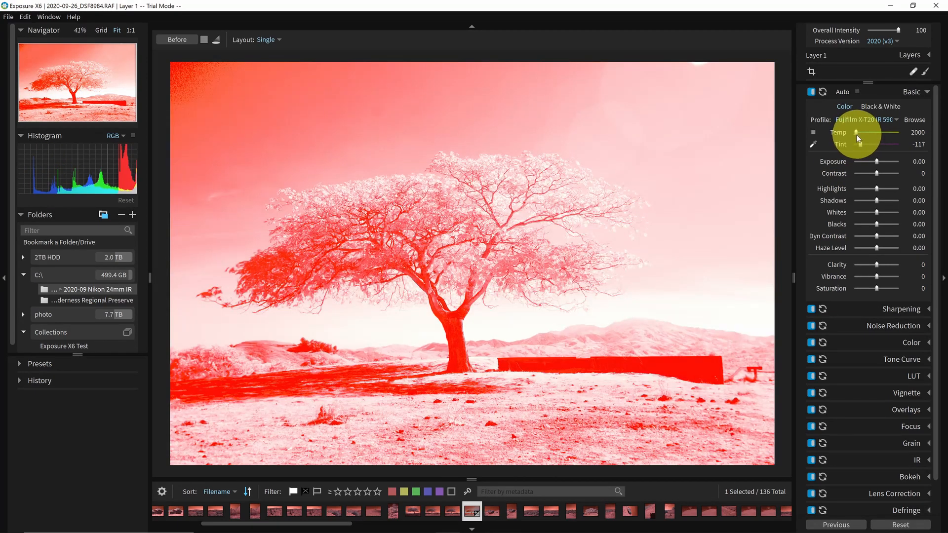
Sample neutral points around the fork of the tree trunk and adjust the white balance to Temp 6659 and Tint -125.
left_click(813, 144)
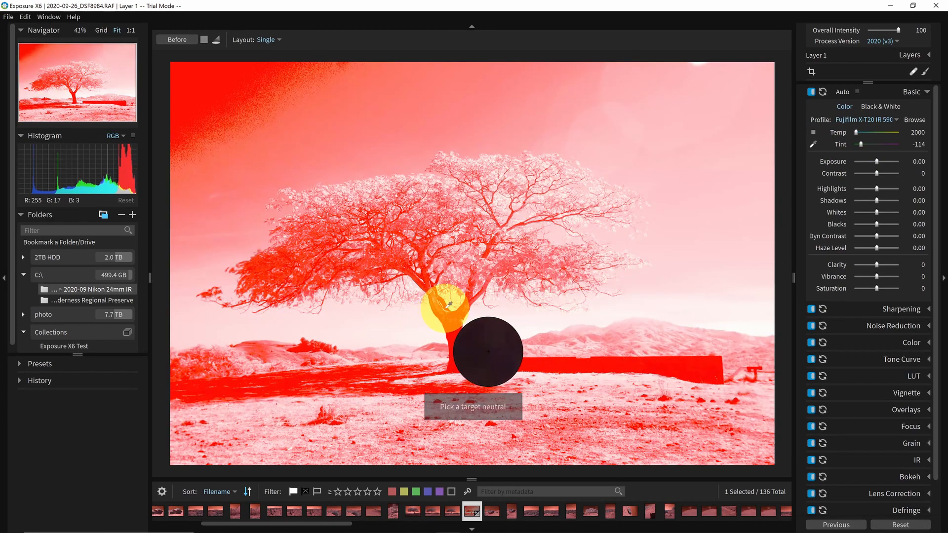
left_click(441, 307)
left_click(441, 307)
left_click(431, 314)
left_click(440, 311)
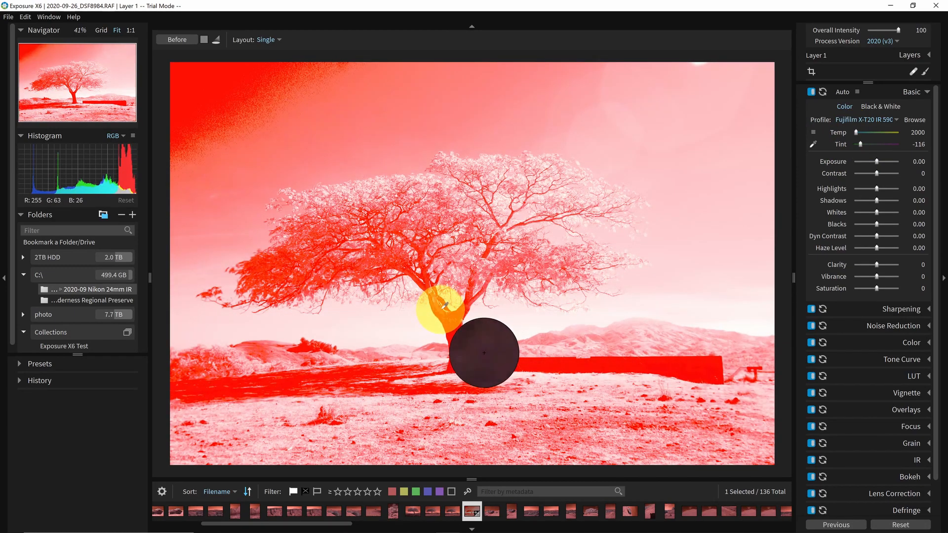
left_click(443, 307)
left_click(440, 312)
left_click(444, 315)
left_click(567, 331)
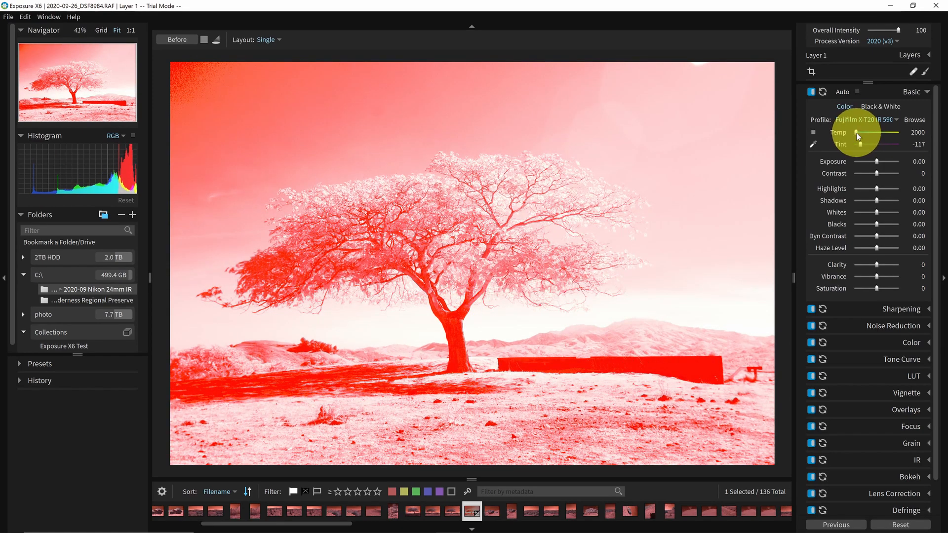
mouse_move(855, 133)
left_mouse_down()
mouse_move(872, 140)
mouse_move(858, 147)
left_mouse_up()
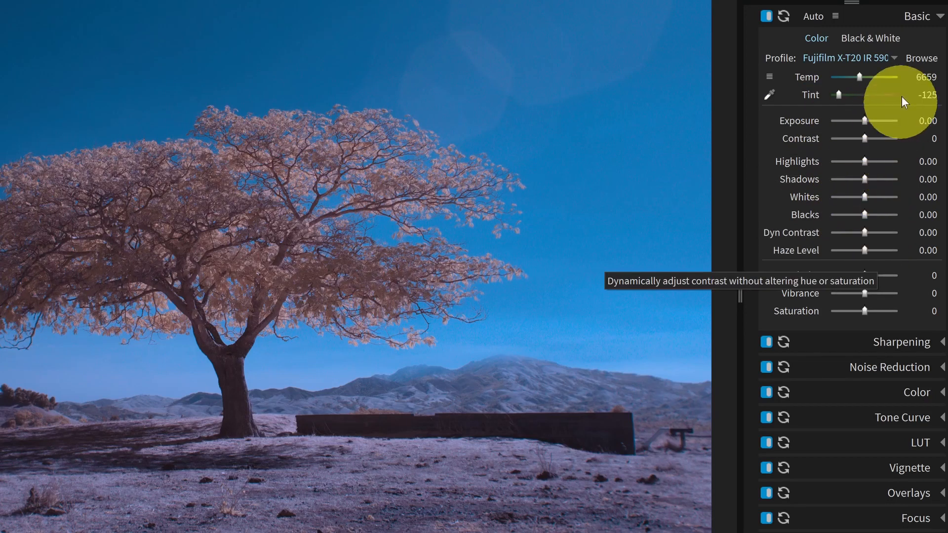
Try the automatic Basic adjustments with white balance included and undo them.
left_click(813, 17)
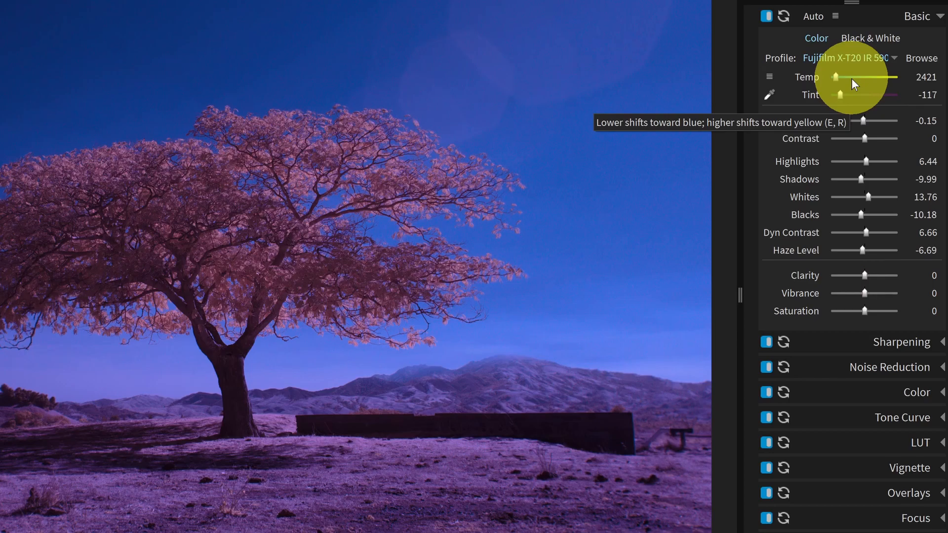
key("ctrl+z")
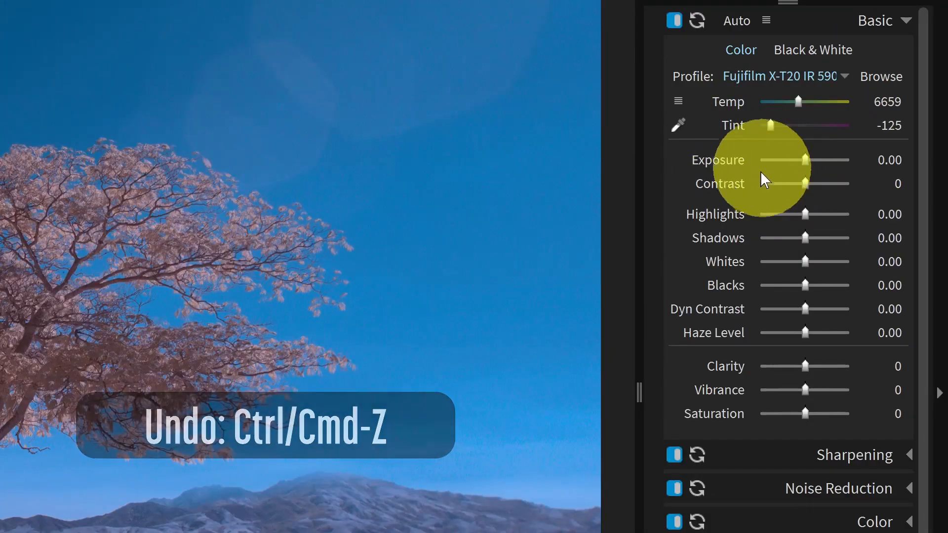
Exclude White Balance from the automatic enhancement options and apply the automatic adjustments to the image.
left_click(766, 21)
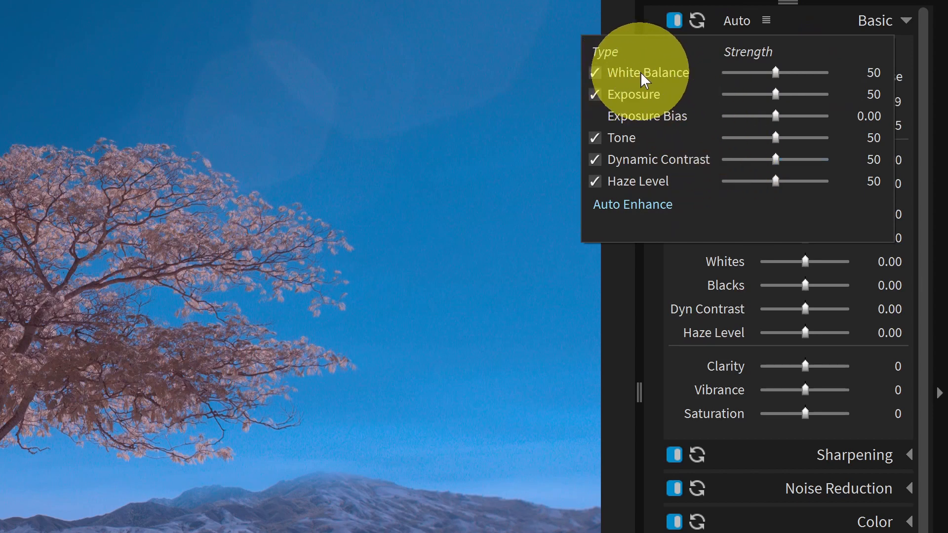
left_click(596, 72)
left_click(767, 24)
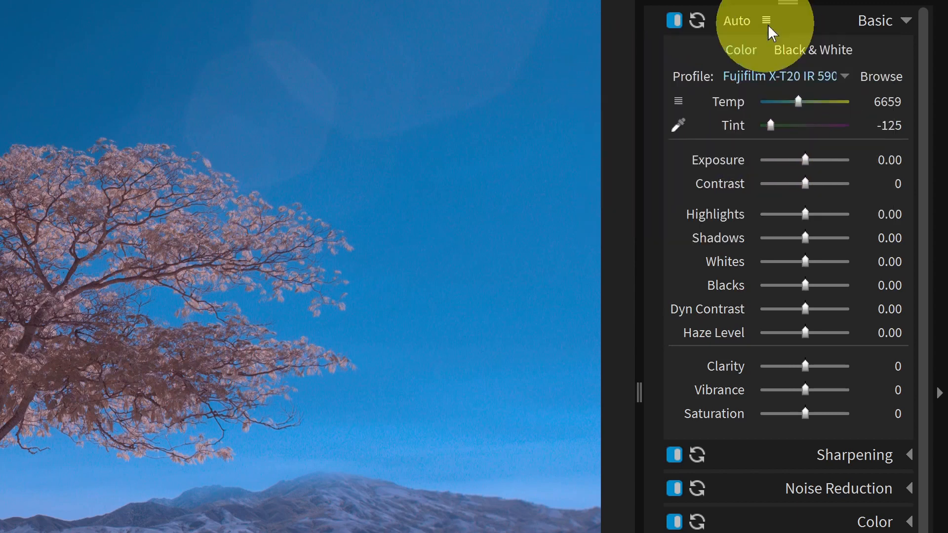
left_click(737, 19)
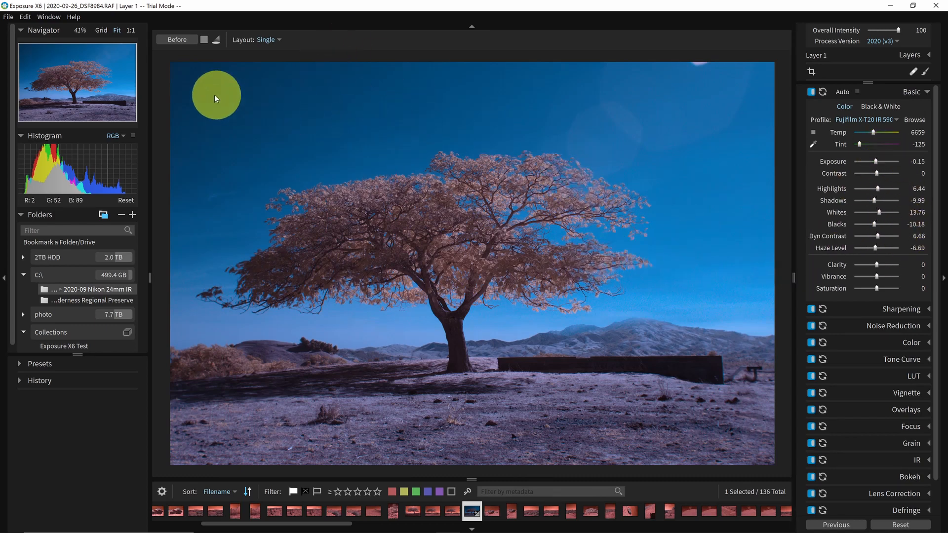
Heal two spots in the sky above the upper part of the tree using the Heal brush at size 89.
left_click(129, 30)
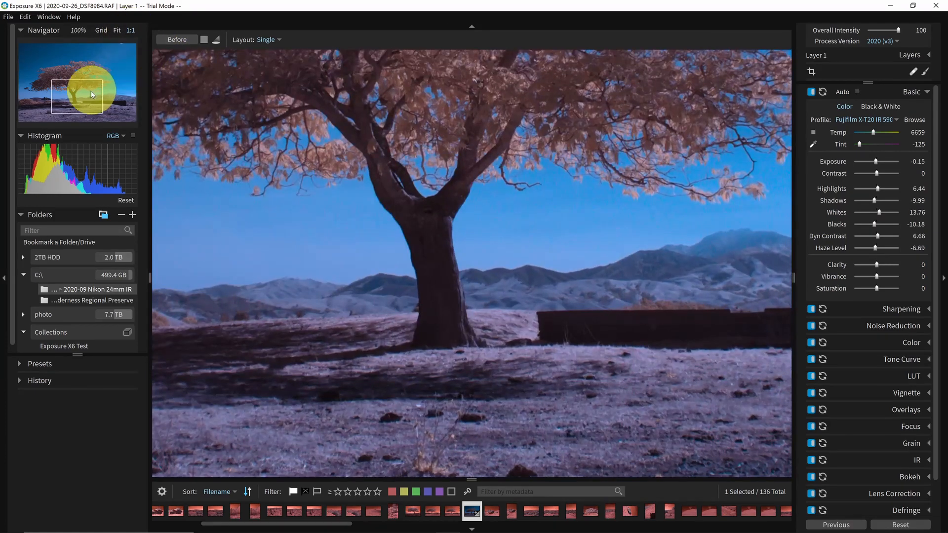
left_click_drag(85, 89, 54, 63)
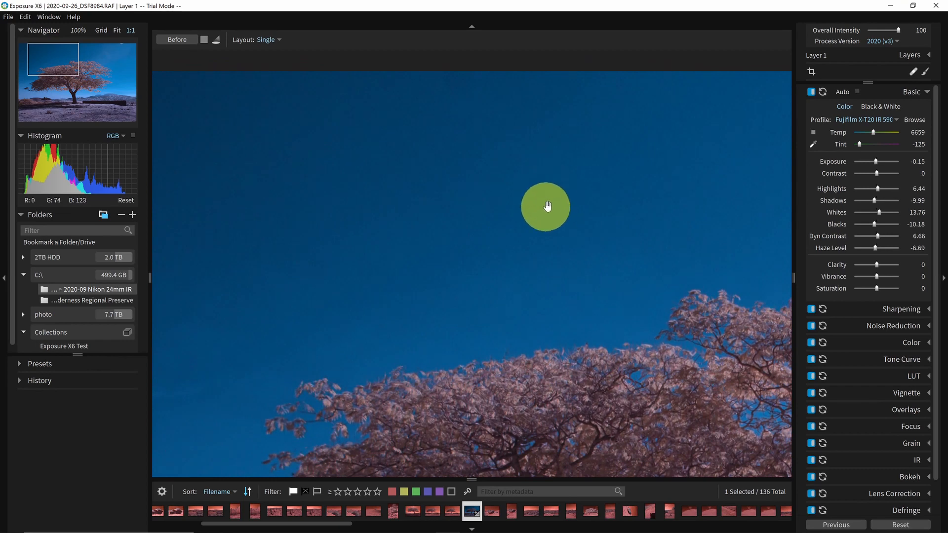
left_click(913, 72)
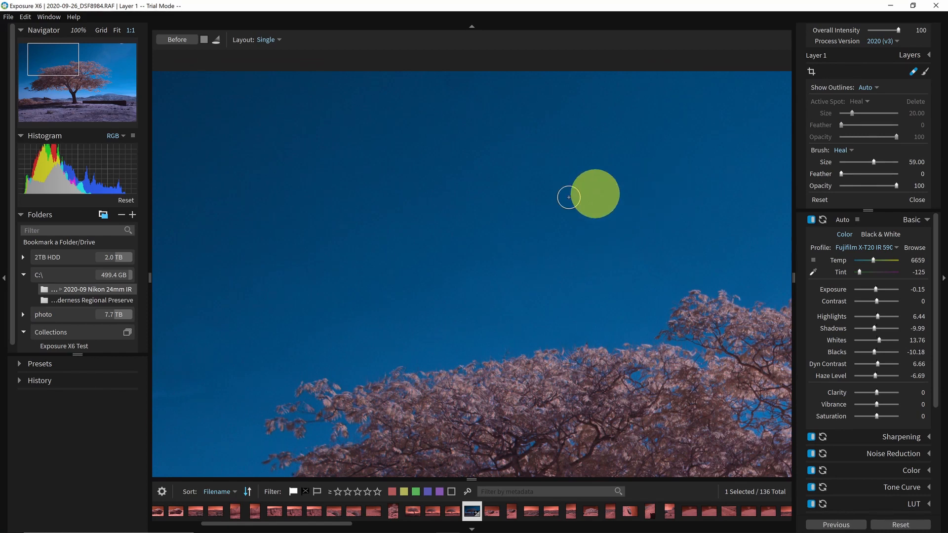
left_click(852, 114)
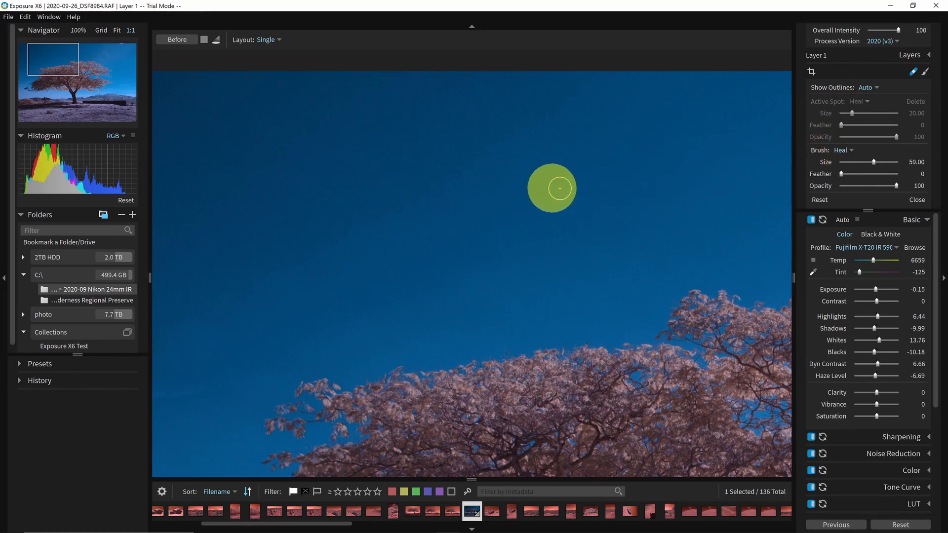
left_click(853, 113)
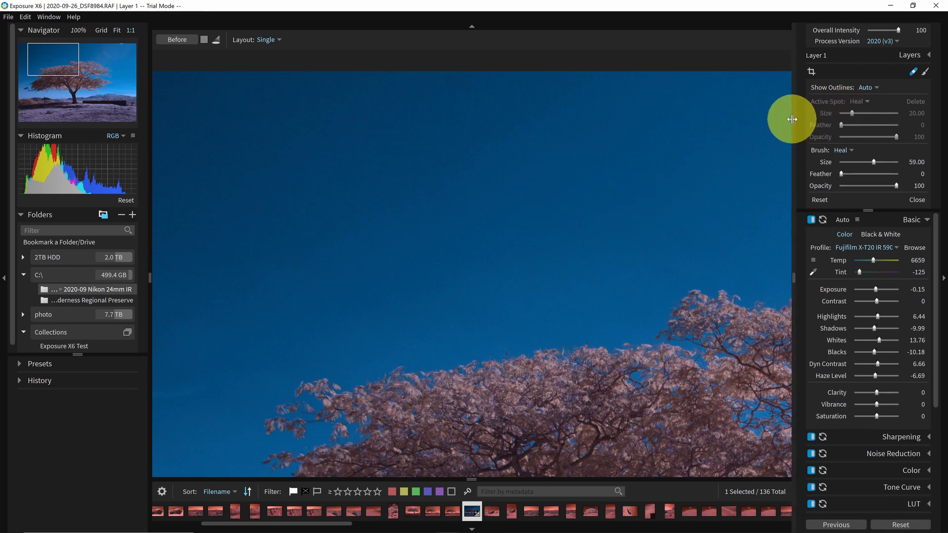
scroll(548, 201, "up", 3)
scroll(548, 201, "up", 3)
left_click(543, 197)
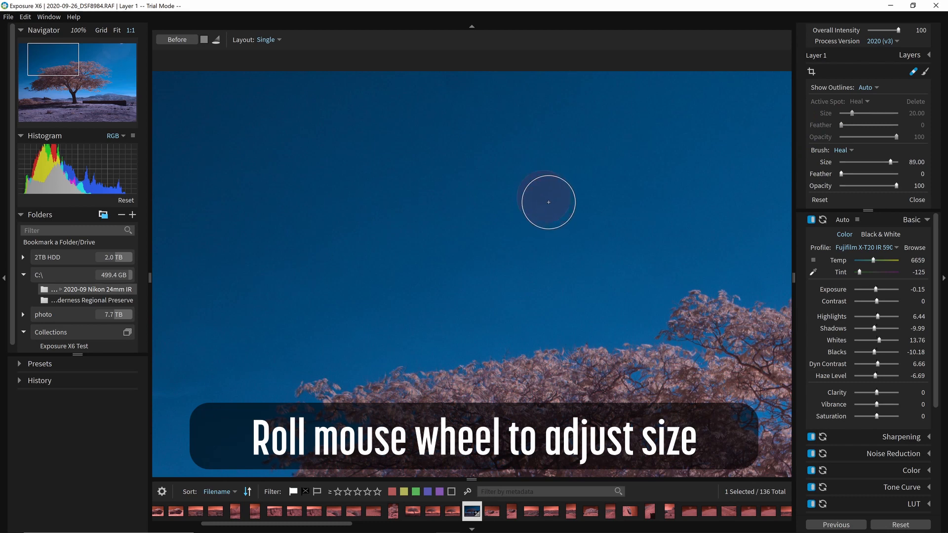
left_click(458, 81)
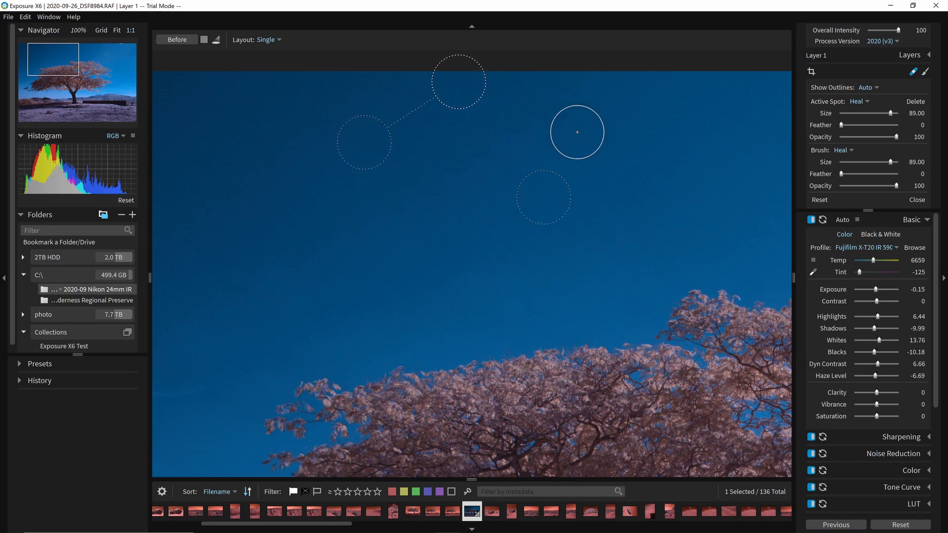
left_click(117, 30)
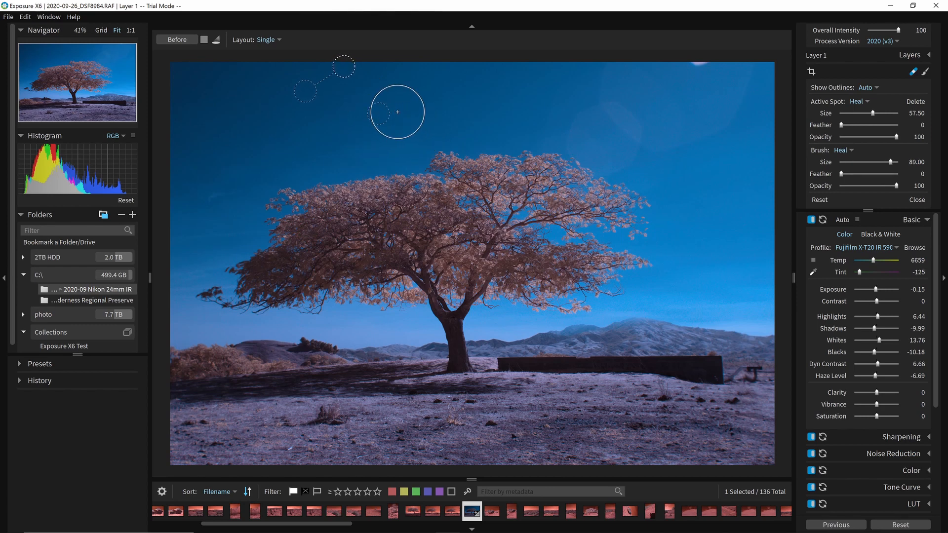
left_click(913, 72)
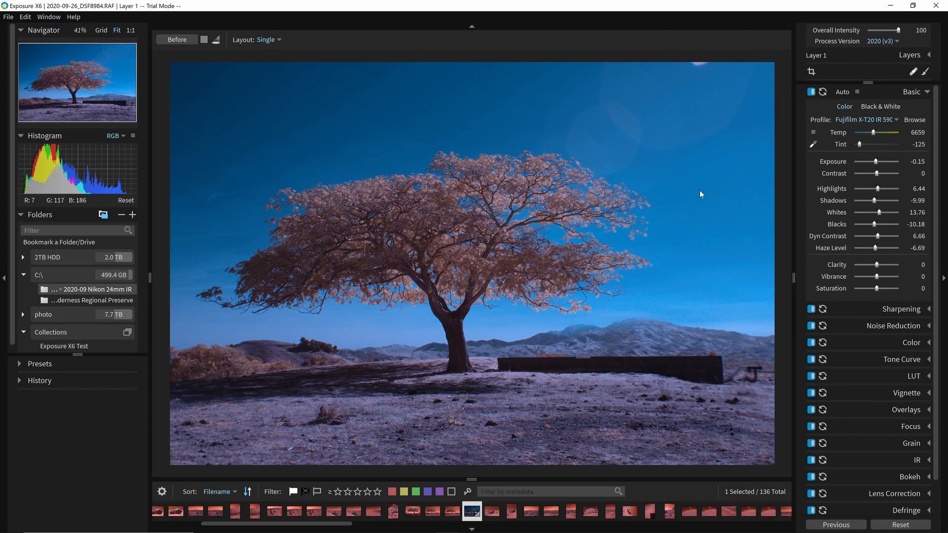
Try grouping the detailed color adjustments by HSL, turn off the Compact layout, and return the grouping to Color.
left_click(911, 93)
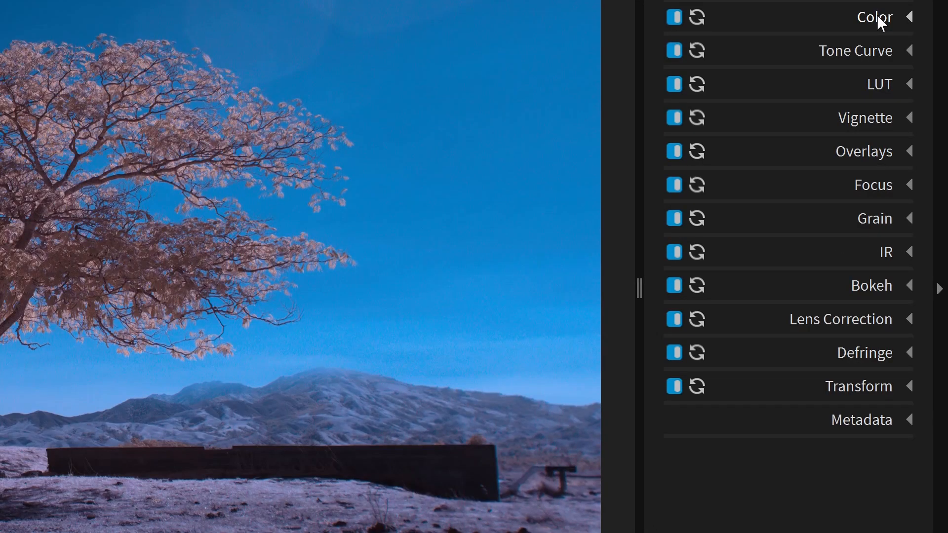
left_click(877, 15)
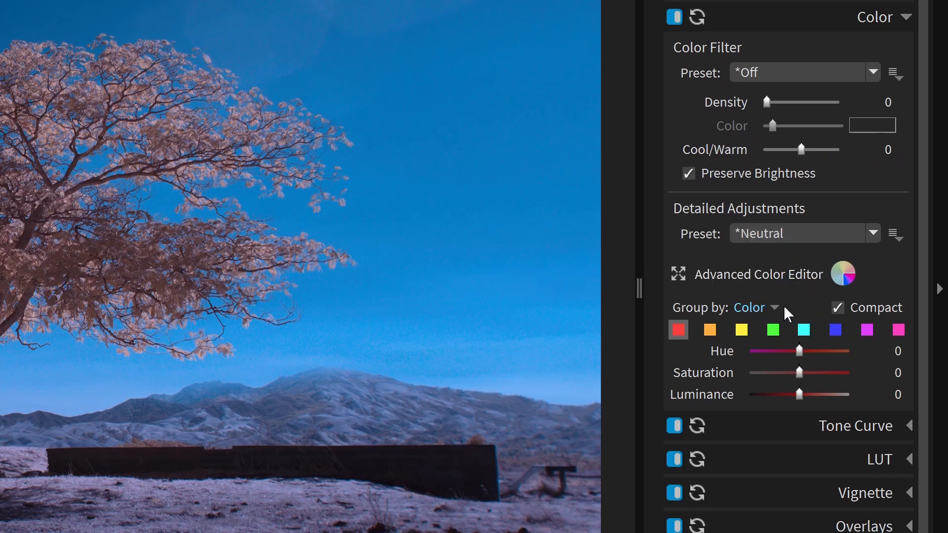
left_click(751, 304)
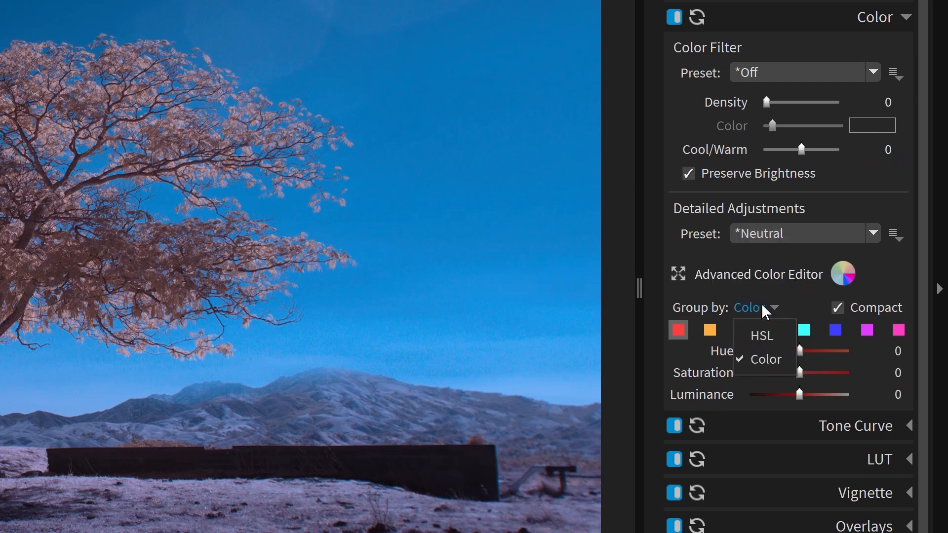
left_click(771, 300)
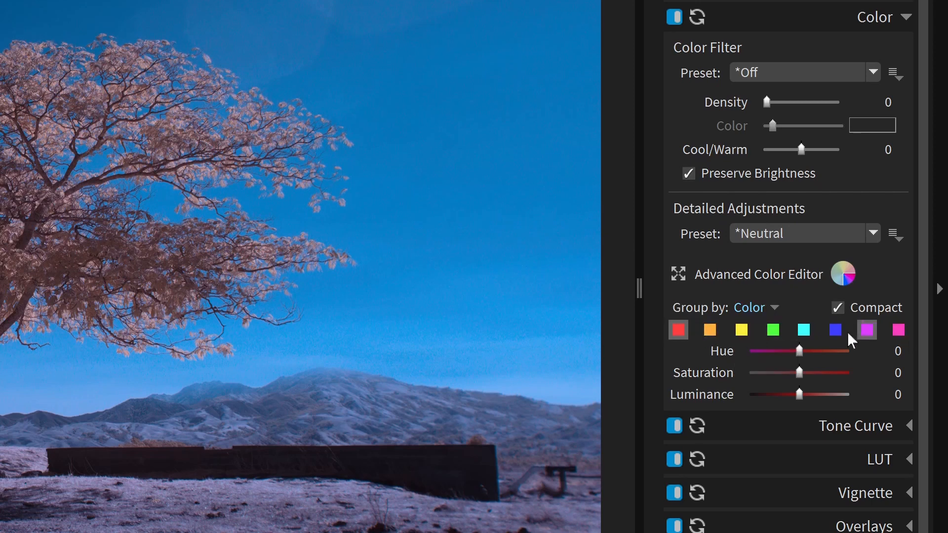
left_click(771, 307)
left_click(772, 336)
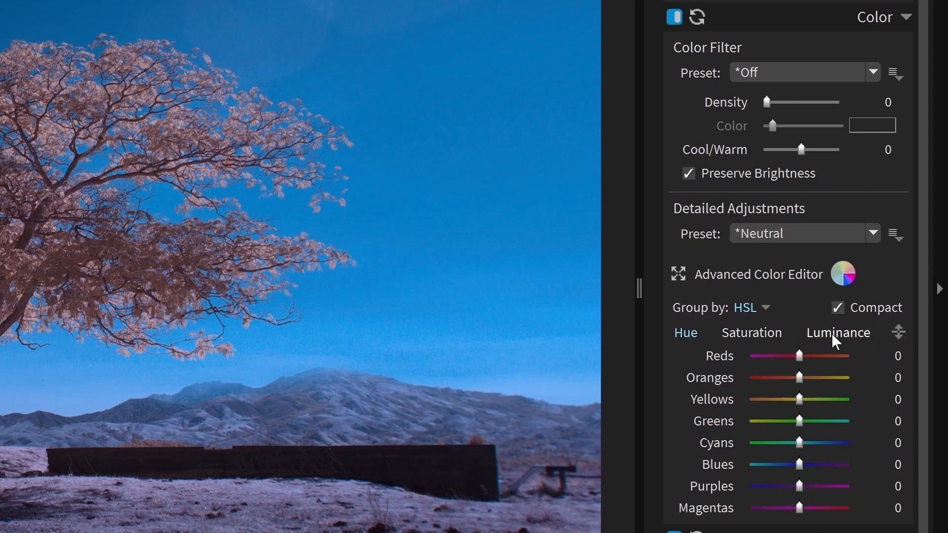
left_click(839, 307)
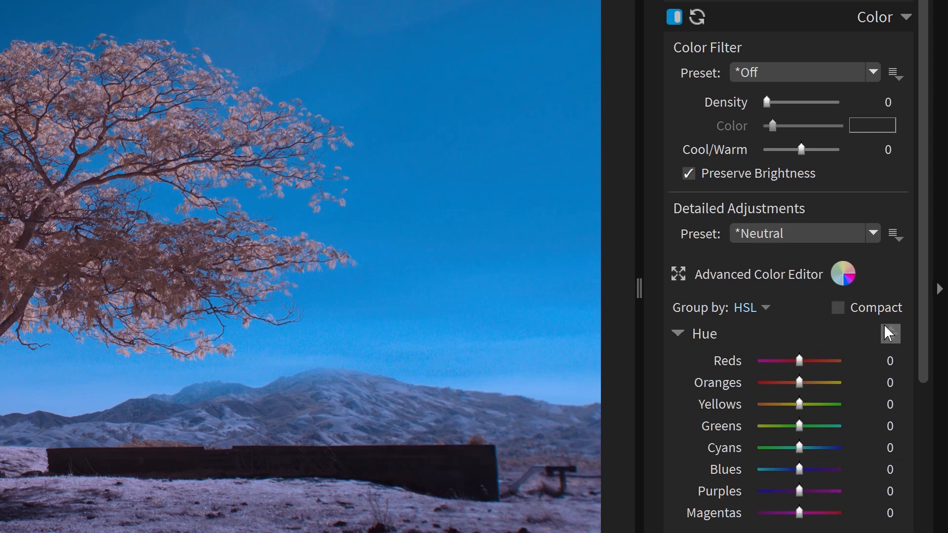
left_click(756, 308)
left_click(766, 360)
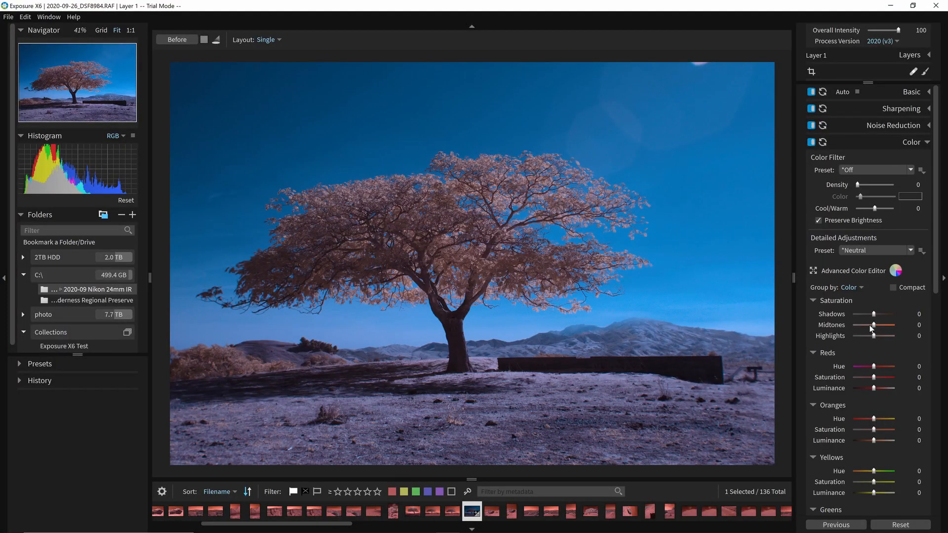
Try raising the overall Saturation in the Basic adjustments to 46 while viewing the tree trunk and ground at full size.
left_click(130, 31)
left_click_drag(69, 68, 78, 100)
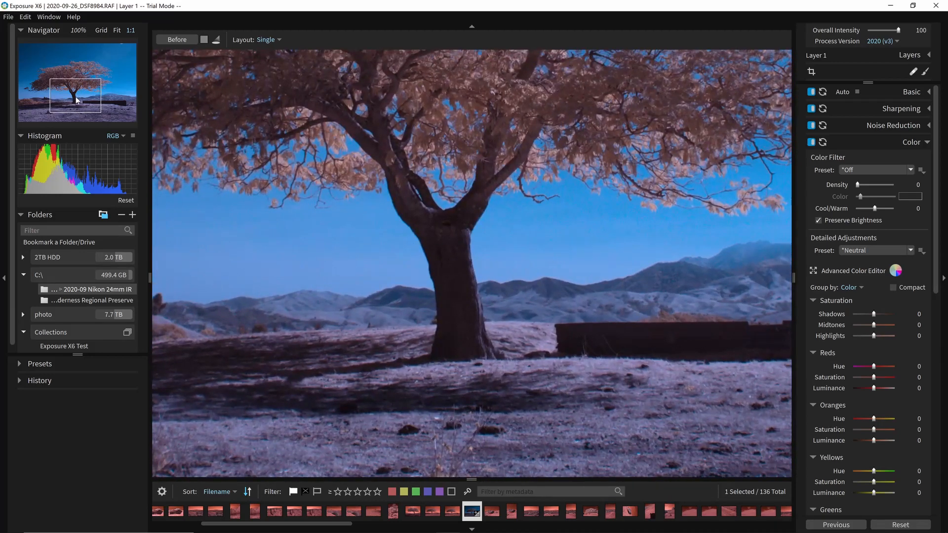
left_click(917, 92)
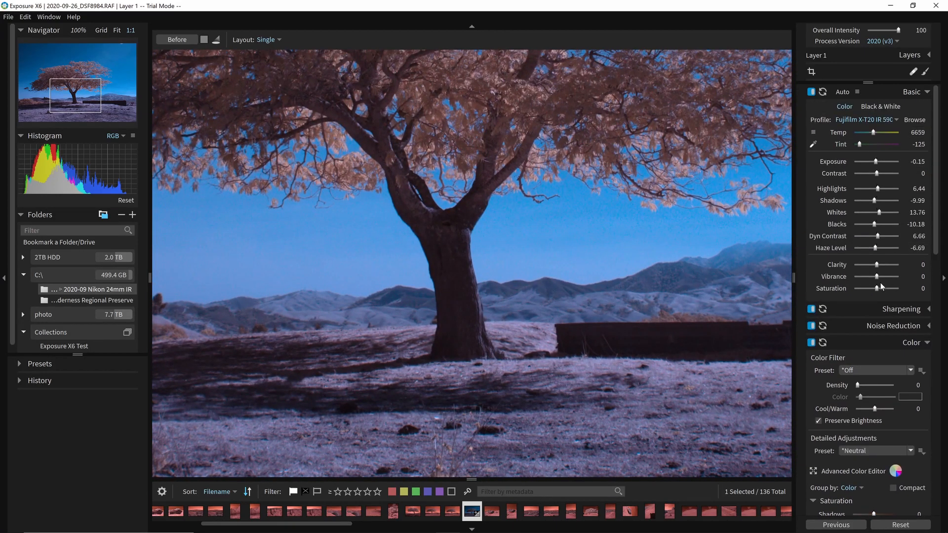
left_click_drag(876, 288, 886, 295)
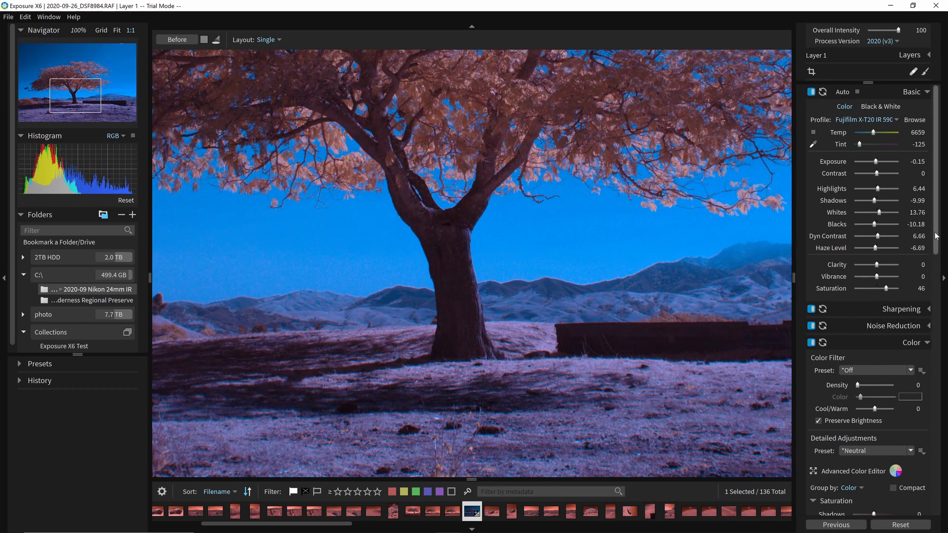
Set the Shadows saturation in the detailed color adjustments to -60 and reset the Basic Saturation.
left_click_drag(934, 234, 934, 321)
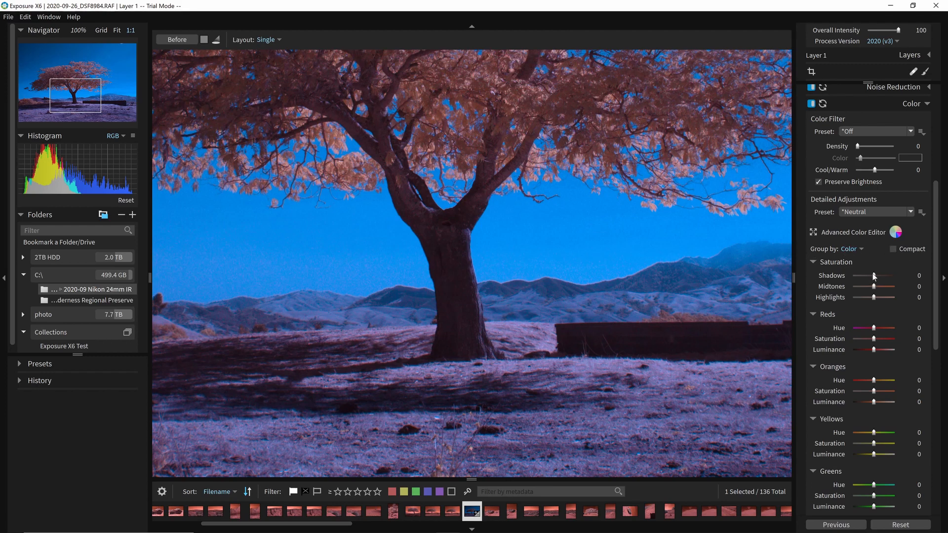
left_click_drag(872, 274, 863, 280)
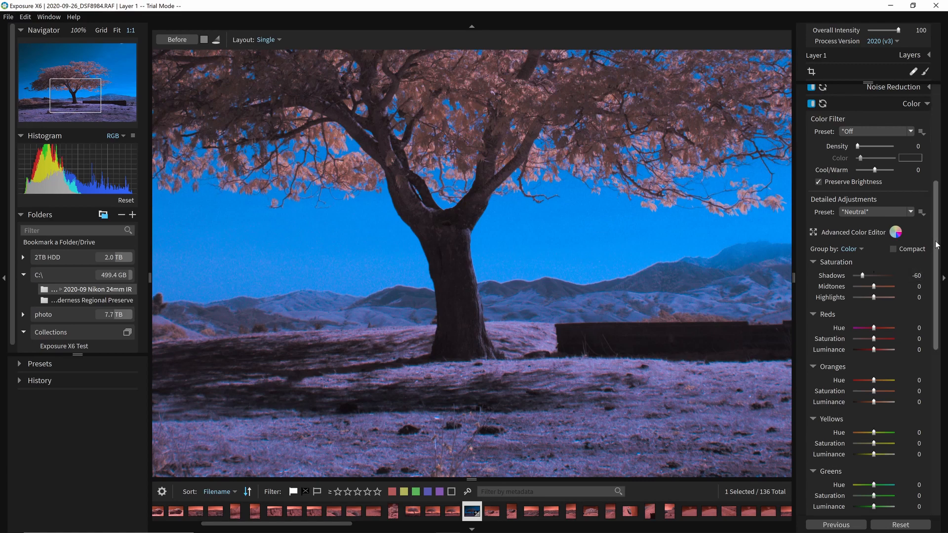
left_click_drag(935, 241, 939, 115)
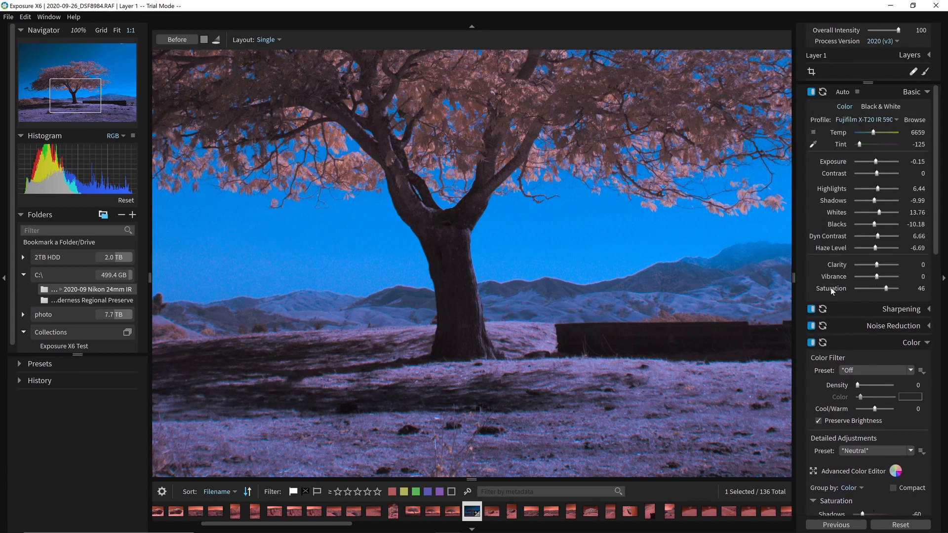
left_click(915, 93)
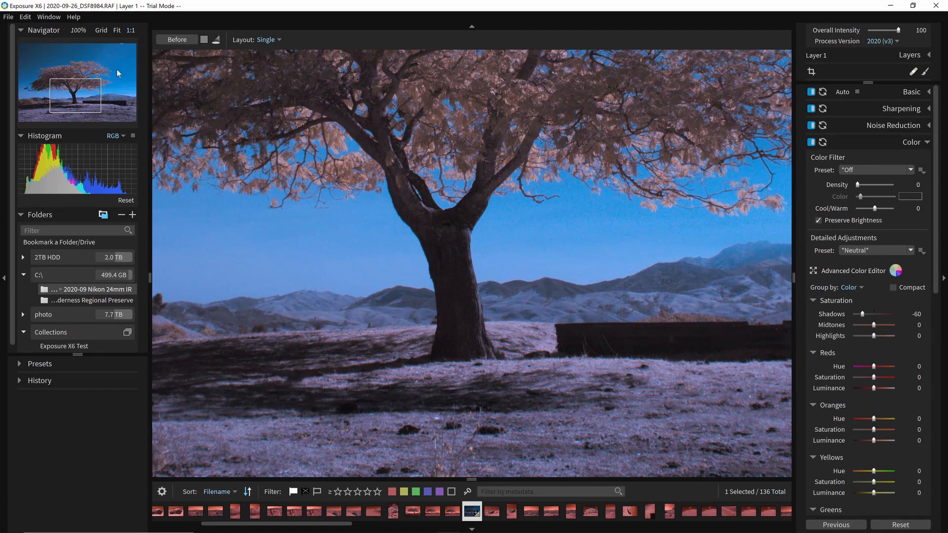
Set the tonal saturation in the detailed color adjustments to 48 for Highlights, 35 for Midtones and -57 for Shadows.
left_click(117, 30)
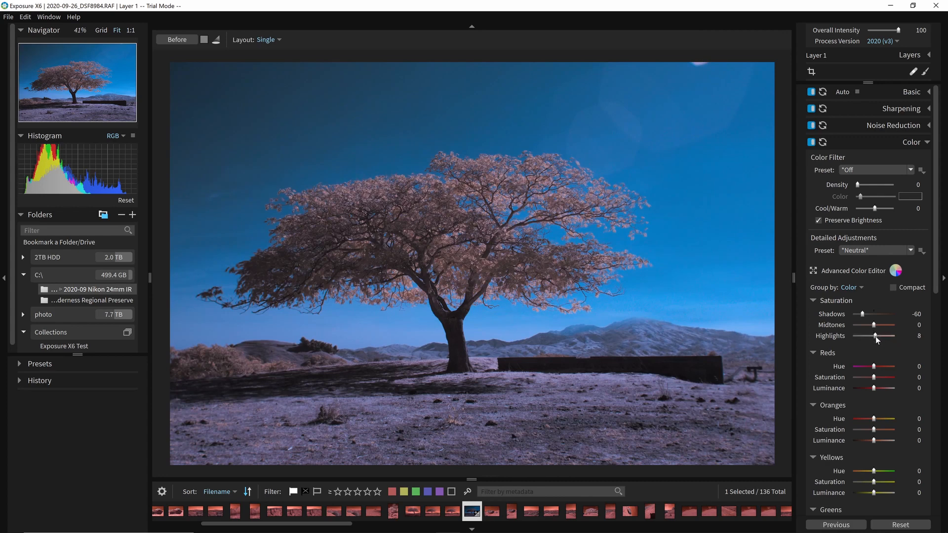
left_click_drag(874, 336, 882, 331)
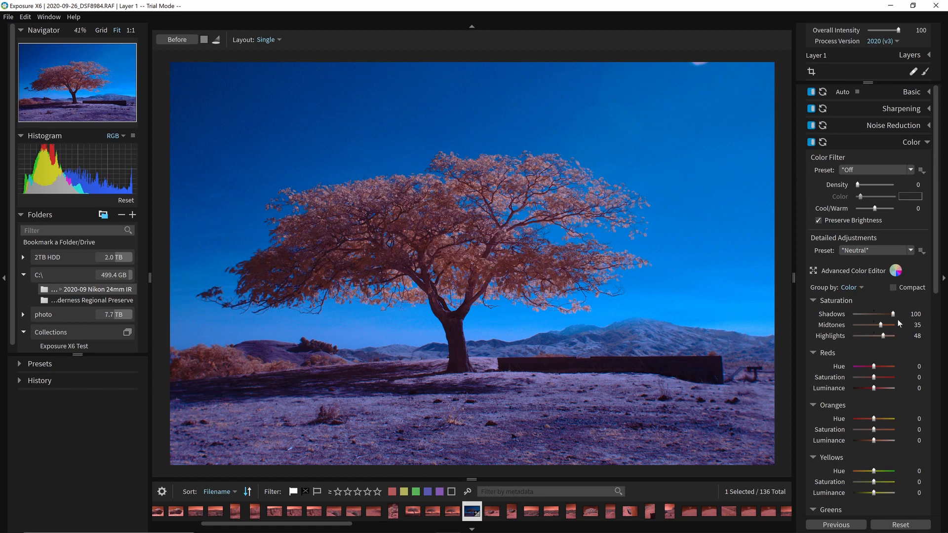
left_click(869, 318)
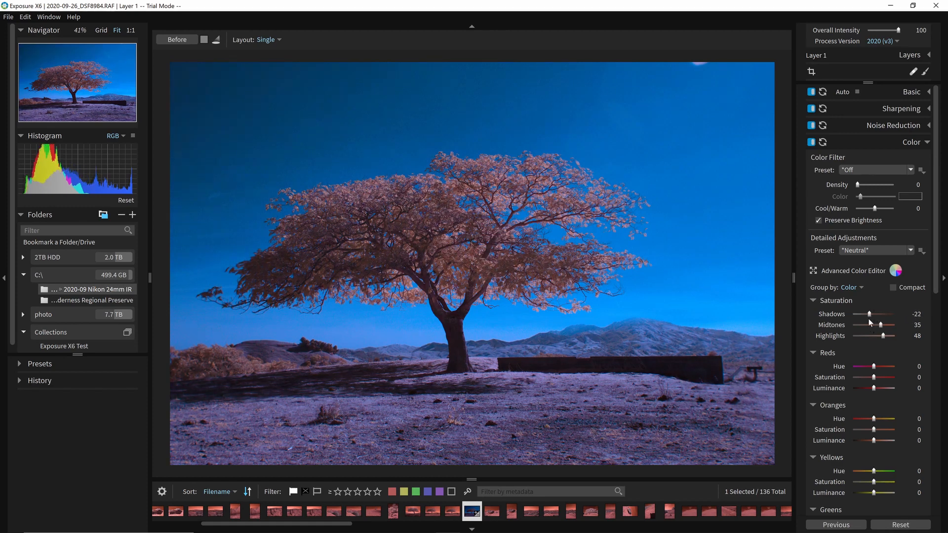
left_click_drag(869, 320, 861, 318)
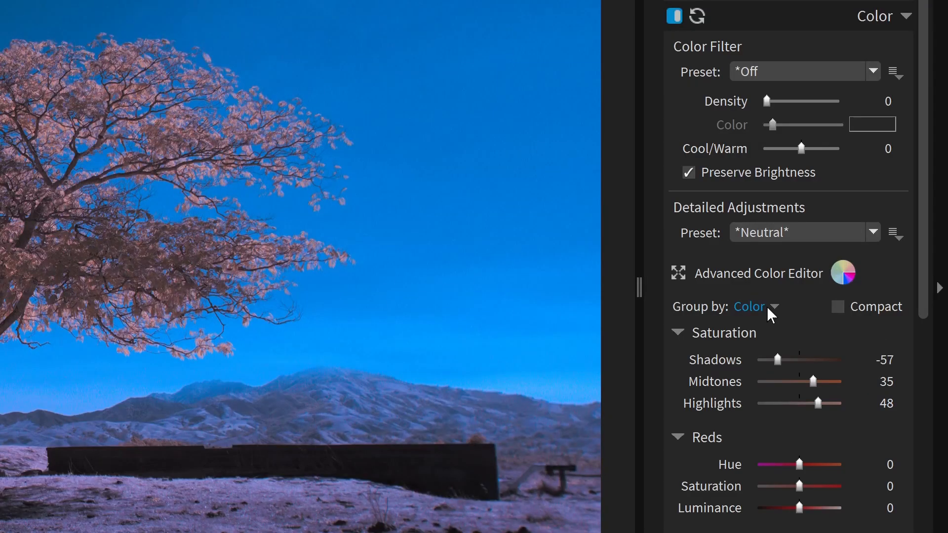
Group the detailed color adjustments by HSL and turn on the Compact layout.
left_click(855, 287)
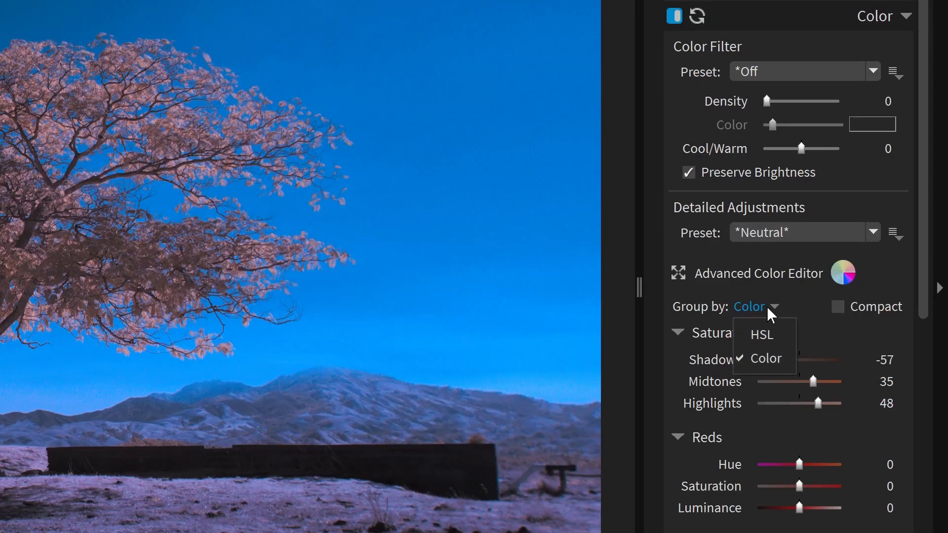
left_click(768, 334)
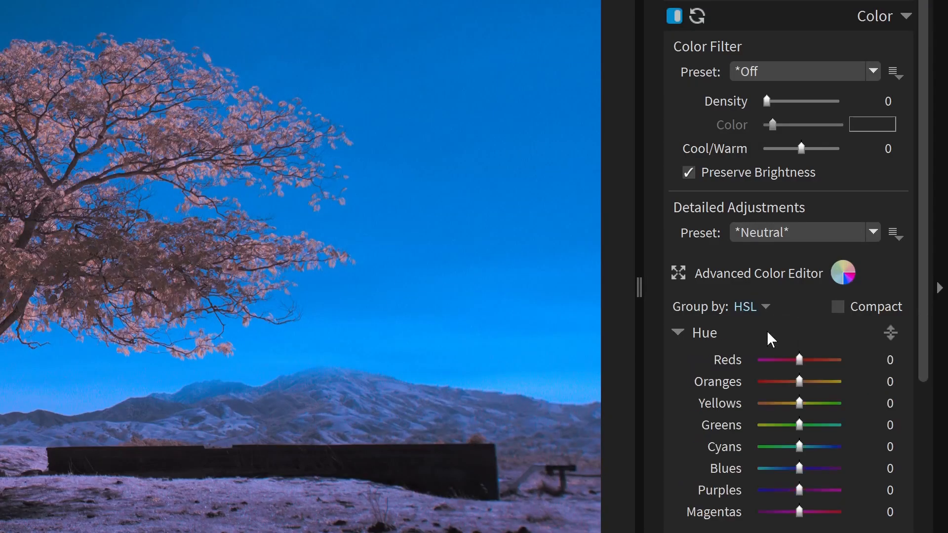
left_click(838, 307)
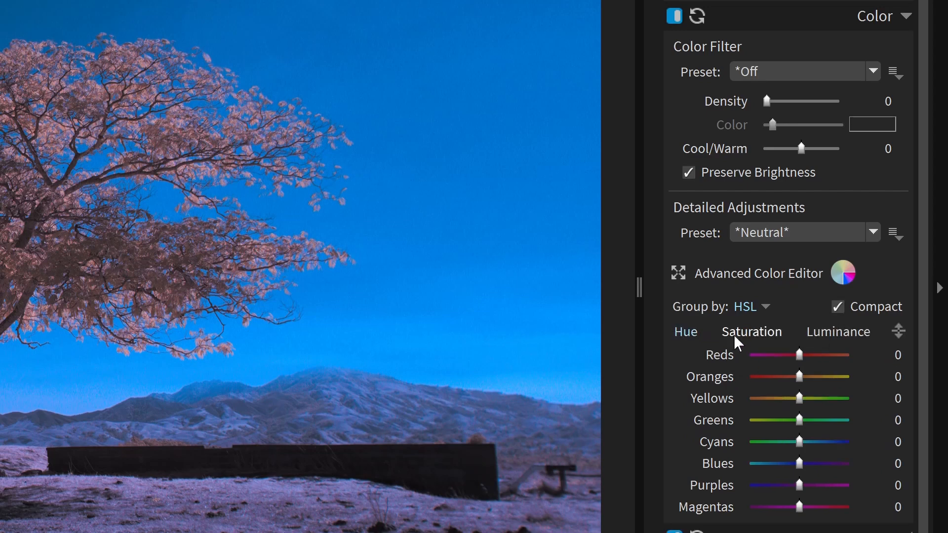
Shift the hue with the targeted adjustment tool on the sky until Reds is -99 and Oranges is 8.
left_click(897, 332)
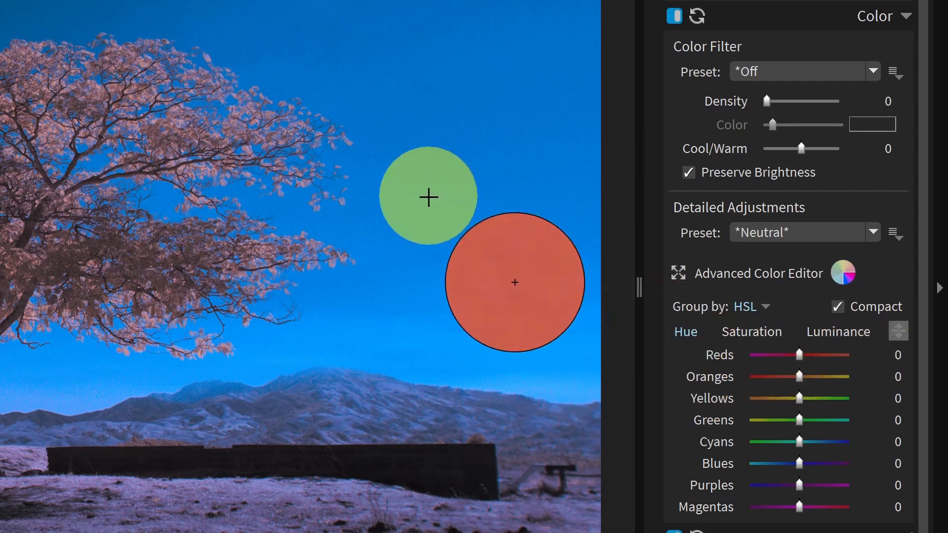
left_click_drag(436, 205, 439, 73)
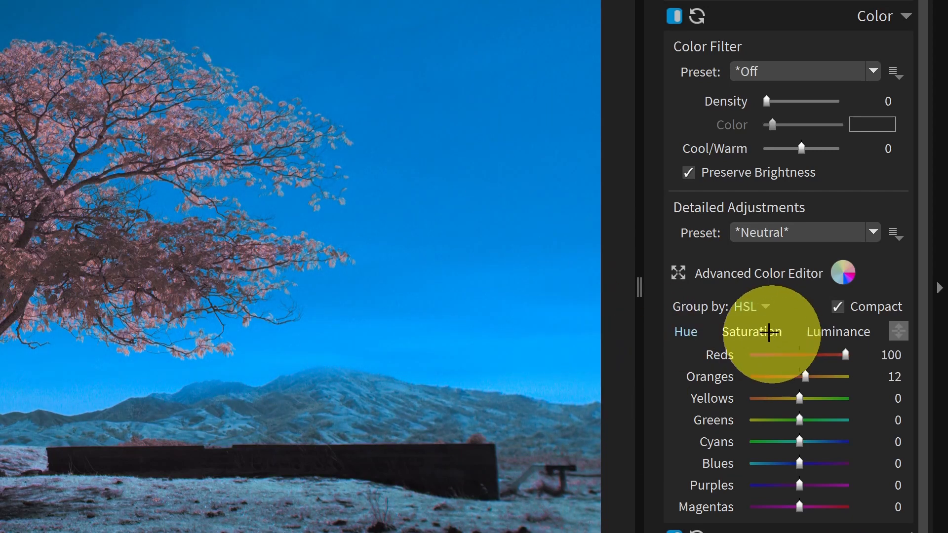
left_click_drag(449, 146, 446, 61)
left_click_drag(454, 93, 464, 305)
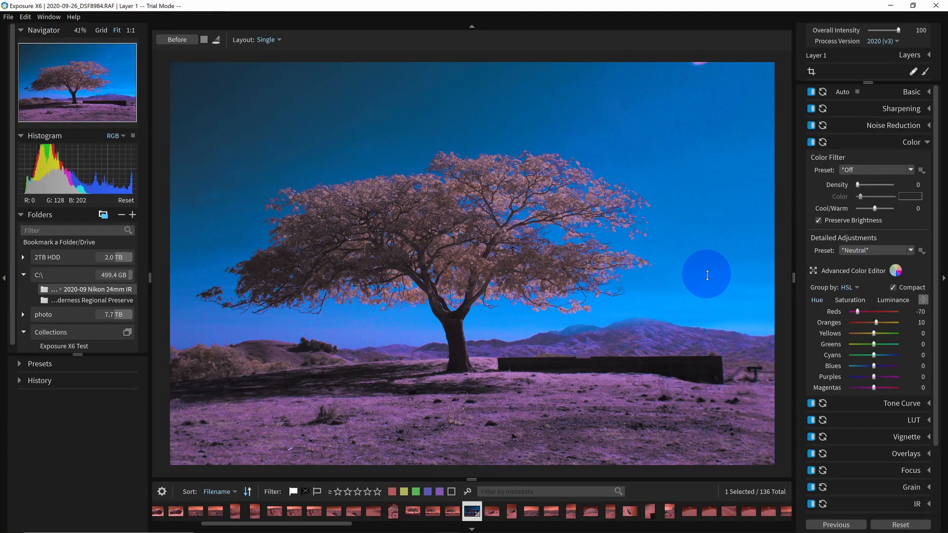
left_click_drag(707, 275, 681, 296)
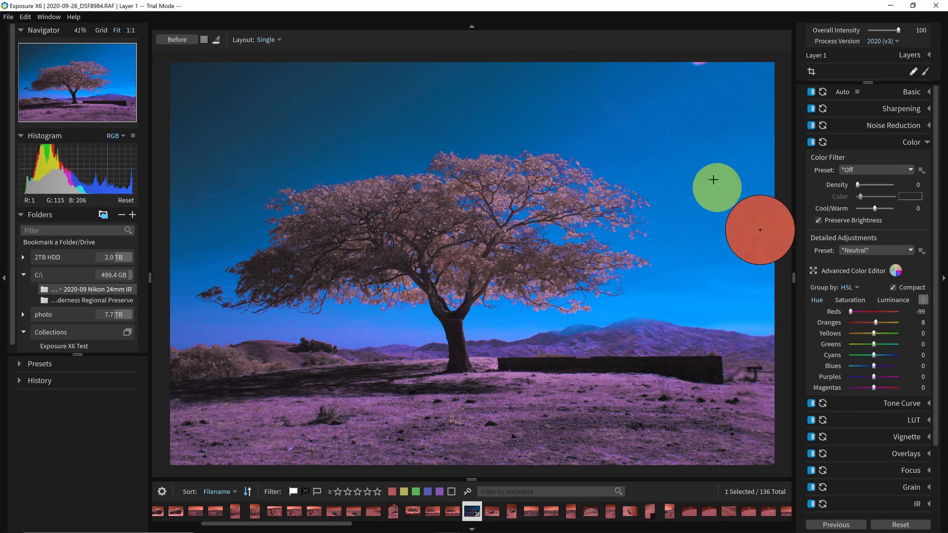
left_click(129, 27)
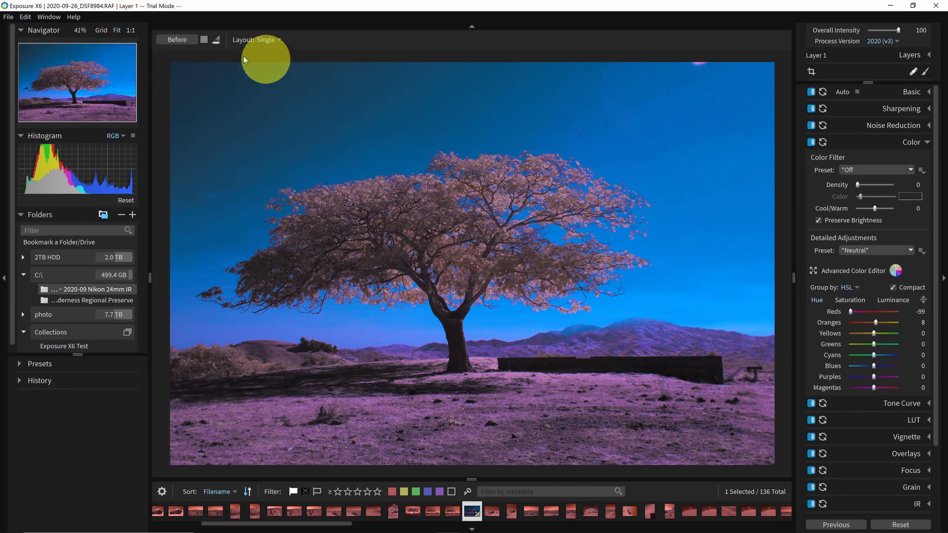
Try a Reds hue of -100 while viewing the branches and sky at 1:1, and reset the hue.
left_click(131, 30)
left_click_drag(632, 220, 312, 386)
left_click_drag(664, 291, 459, 309)
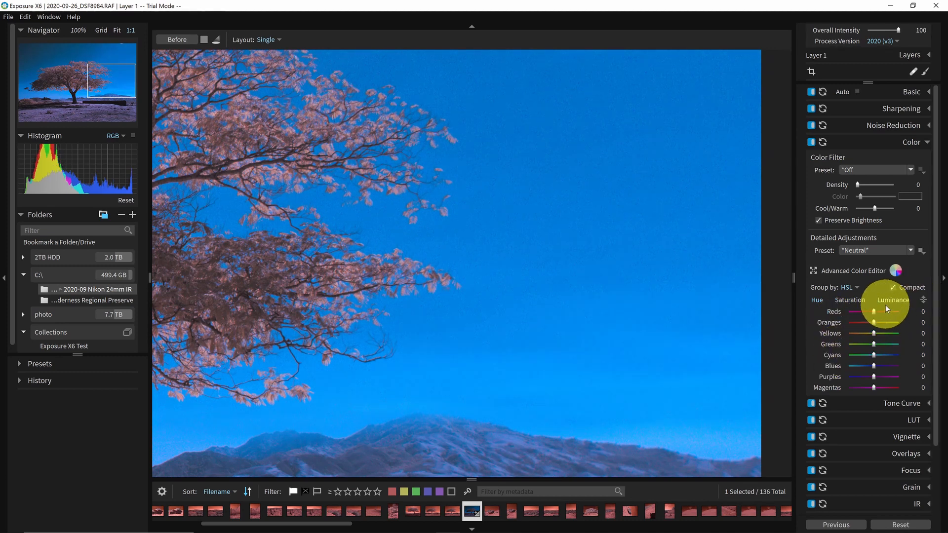
left_click_drag(873, 312, 820, 319)
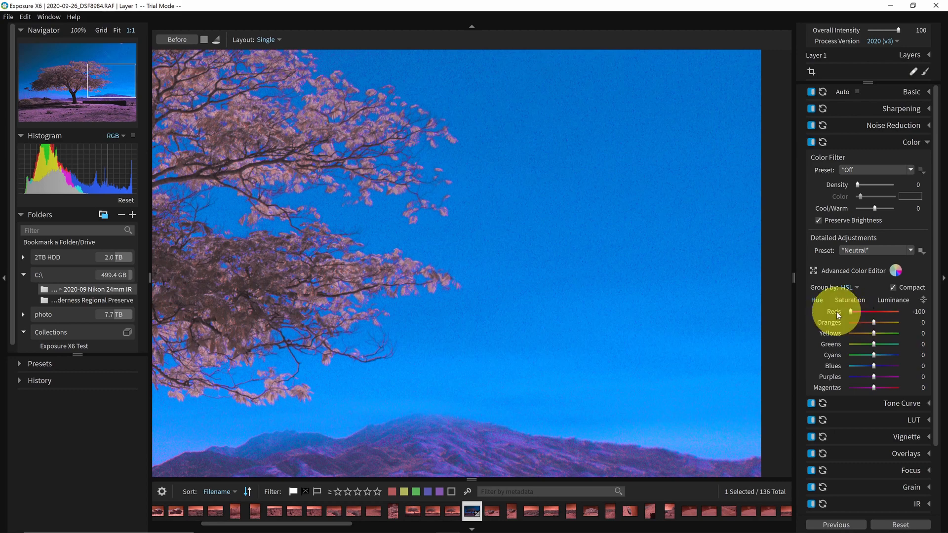
double_click(837, 315)
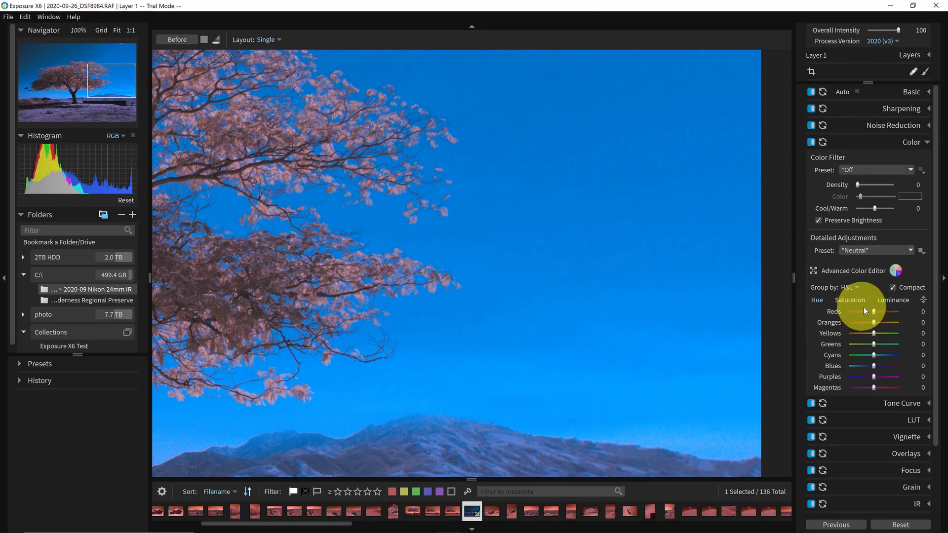
left_click(118, 31)
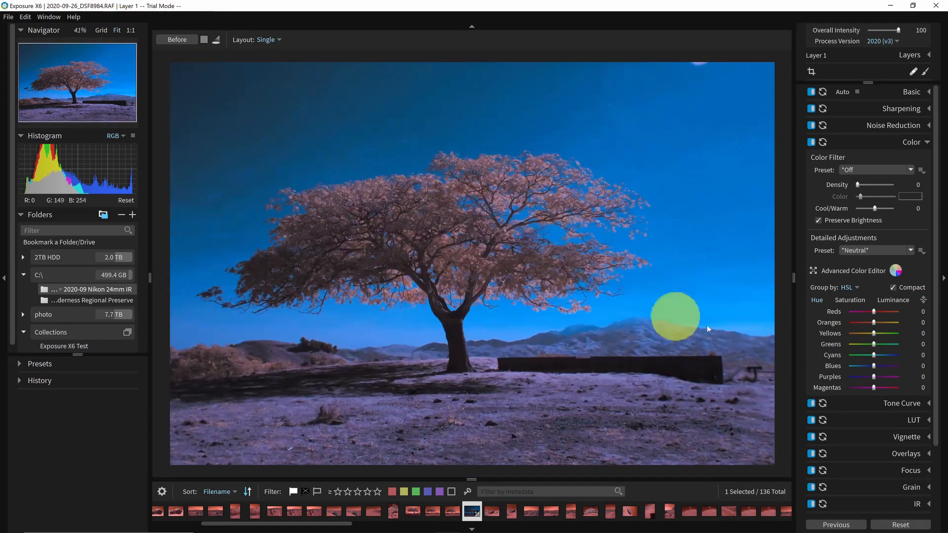
Try shifting the tree foliage's hue with the targeted adjustment tool, and reset the Reds and Magentas hue.
left_click(922, 300)
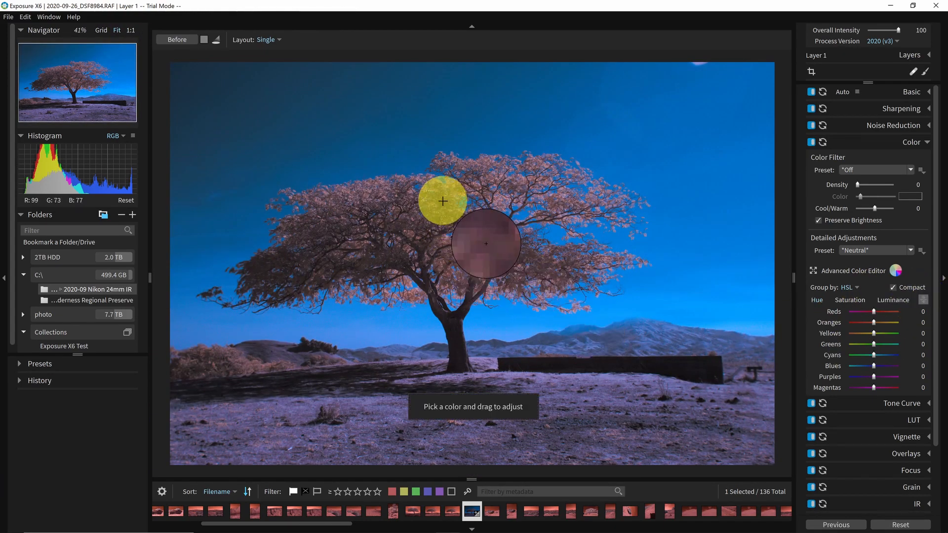
left_click_drag(443, 200, 443, 201)
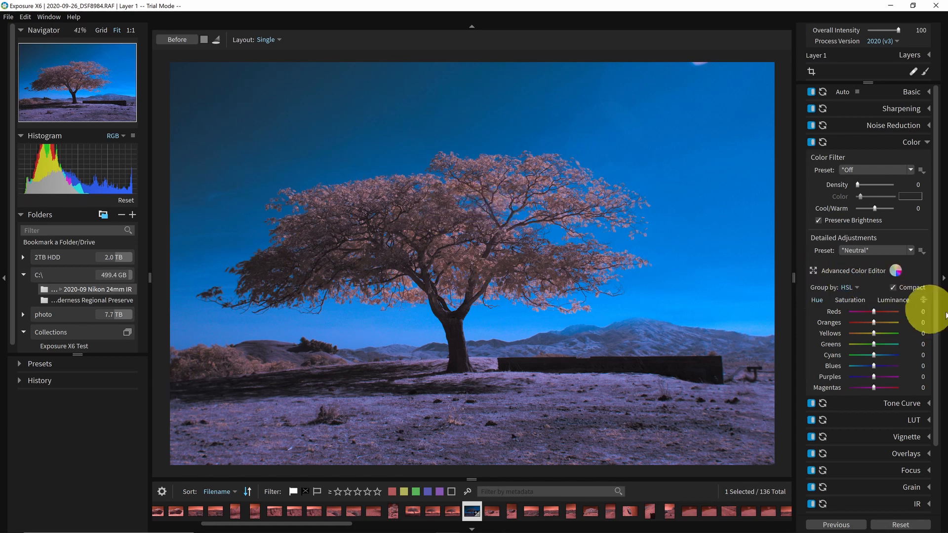
left_click(923, 300)
left_click_drag(424, 217, 470, 163)
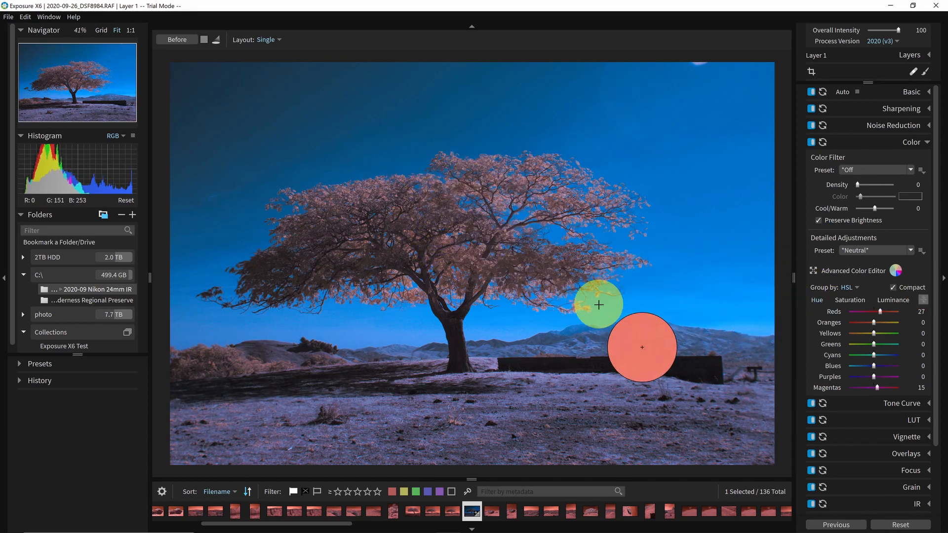
left_click(923, 299)
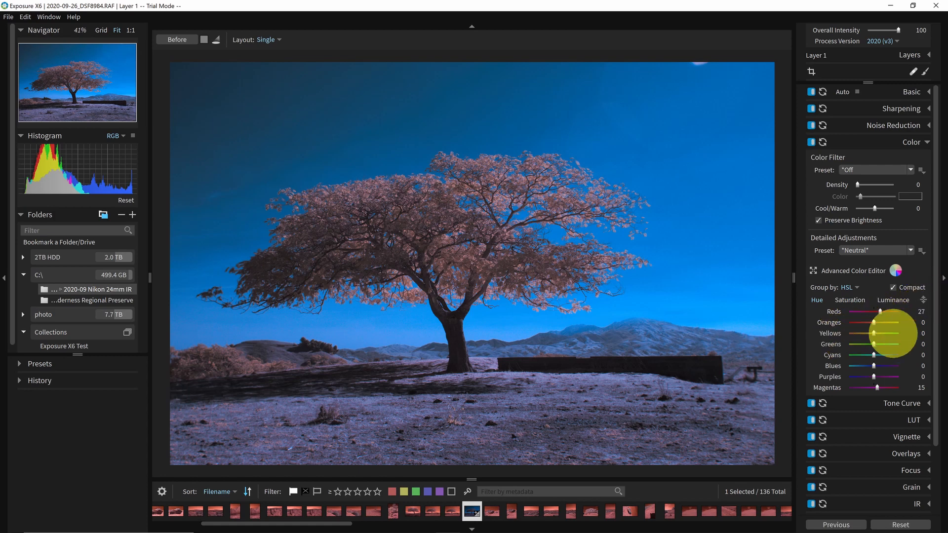
double_click(831, 309)
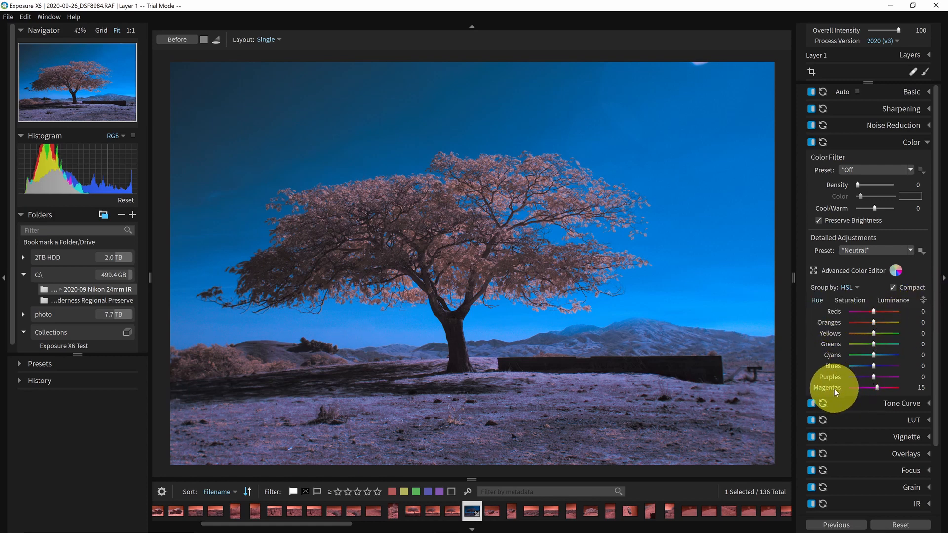
double_click(834, 388)
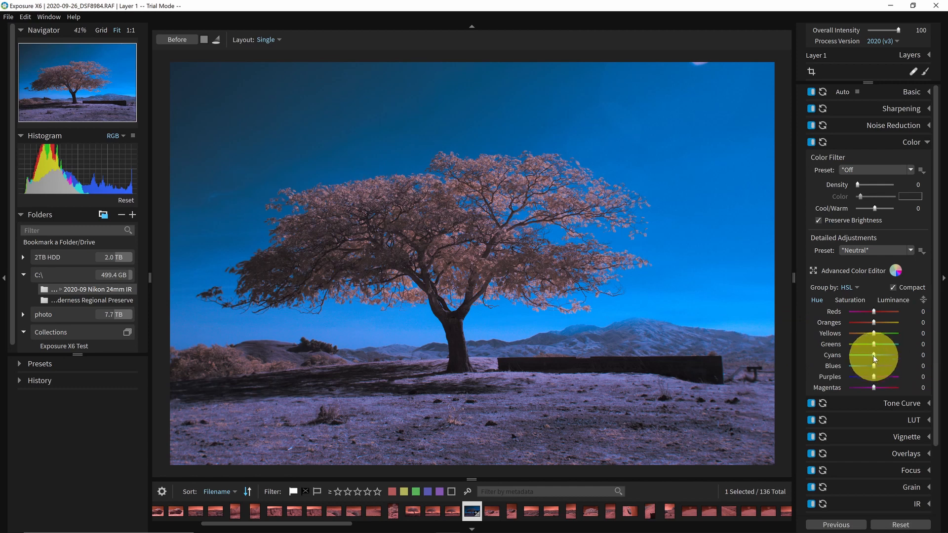
Set the hue to 17 for Reds, 71 for Oranges, -58 for Cyans and -50 for Blues, and turn off the Compact layout.
left_click_drag(872, 355, 814, 375)
left_click_drag(896, 355, 859, 356)
left_click_drag(850, 366, 855, 368)
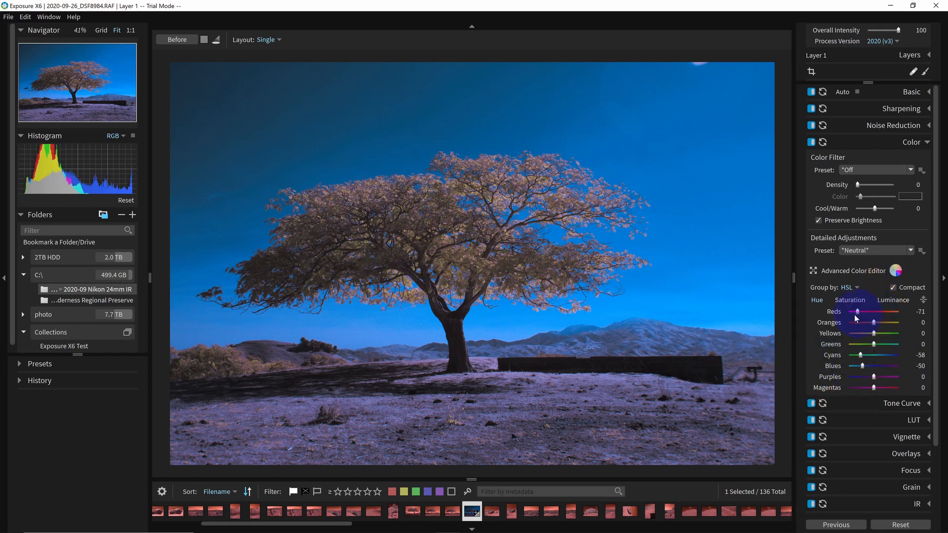
left_click_drag(855, 316, 897, 326)
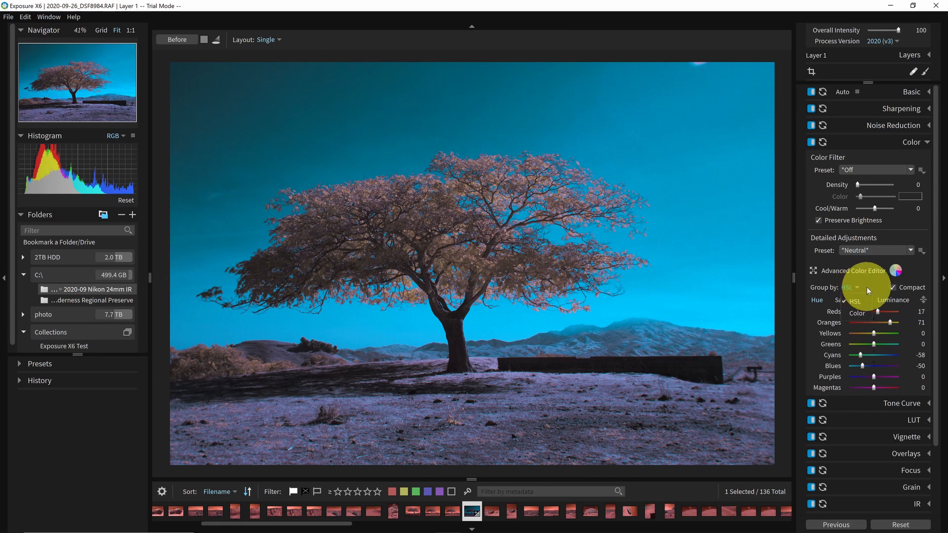
left_click(893, 287)
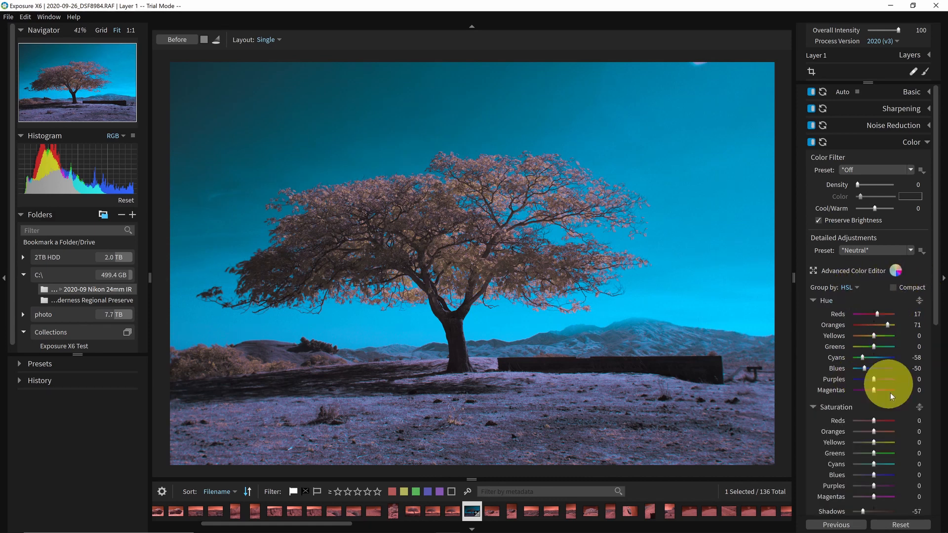
mouse_move(933, 292)
left_mouse_down()
mouse_move(935, 364)
mouse_move(933, 292)
left_mouse_up()
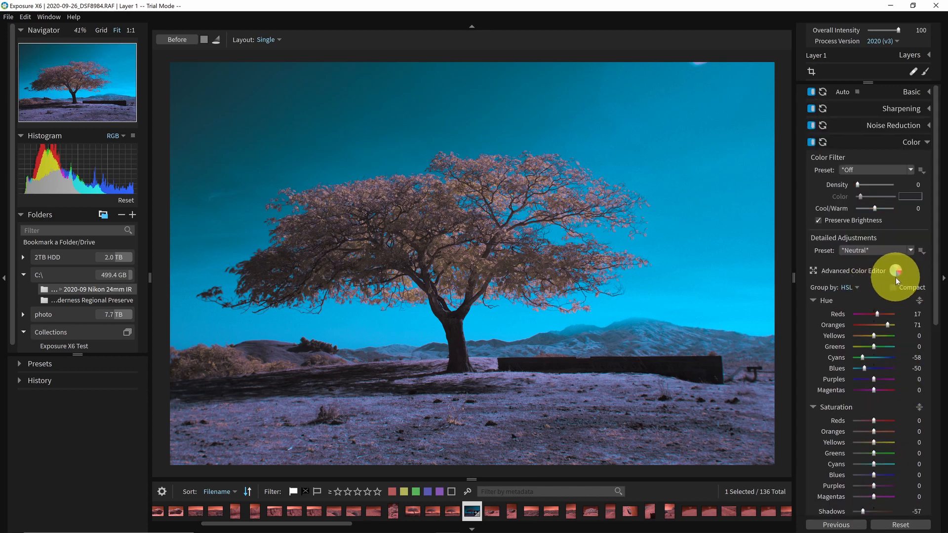
Sample the sky beside the tree as the hue to convert from in the Advanced Color Editor.
left_click(862, 270)
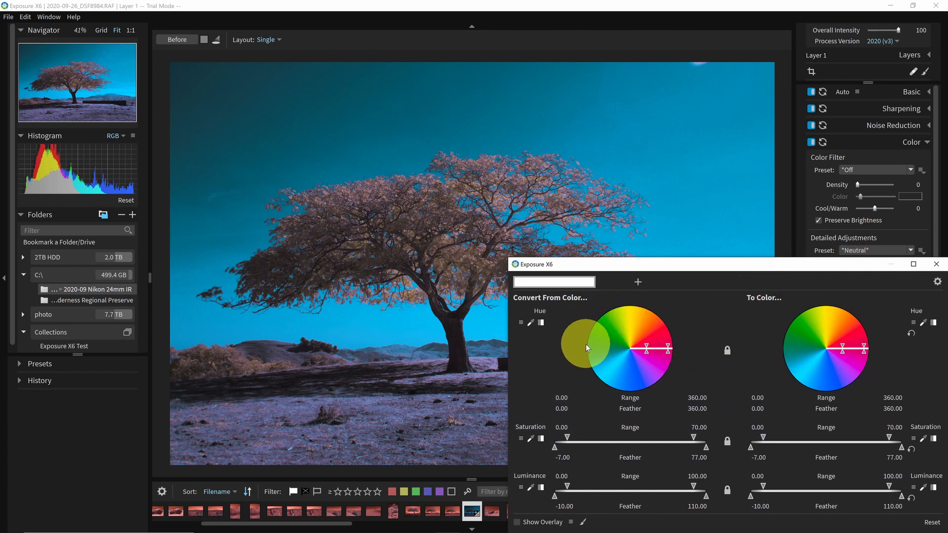
left_click(531, 322)
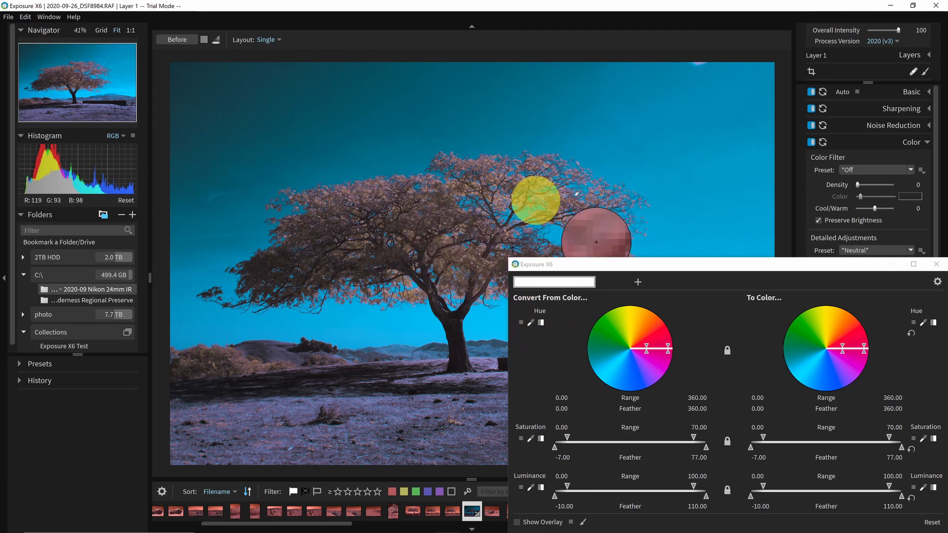
left_click(675, 197)
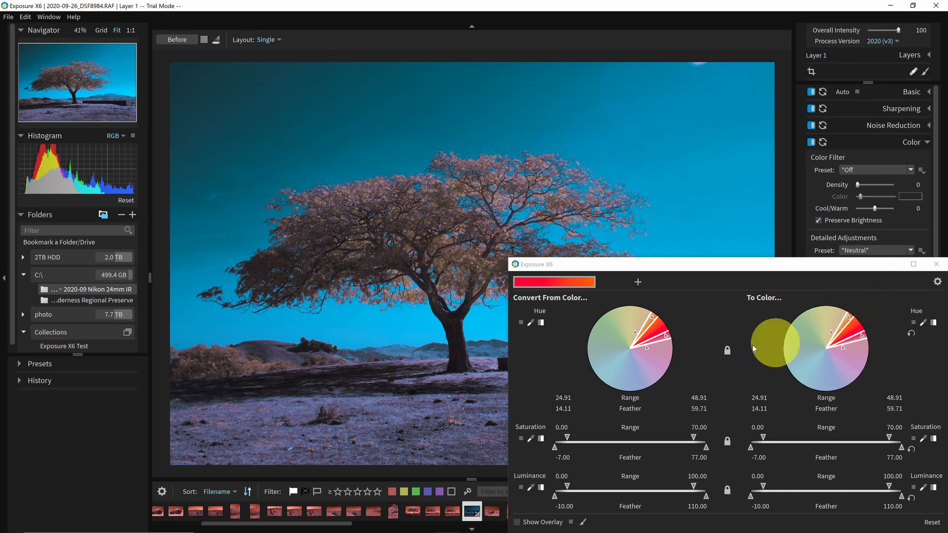
left_click(531, 324)
left_click(736, 212)
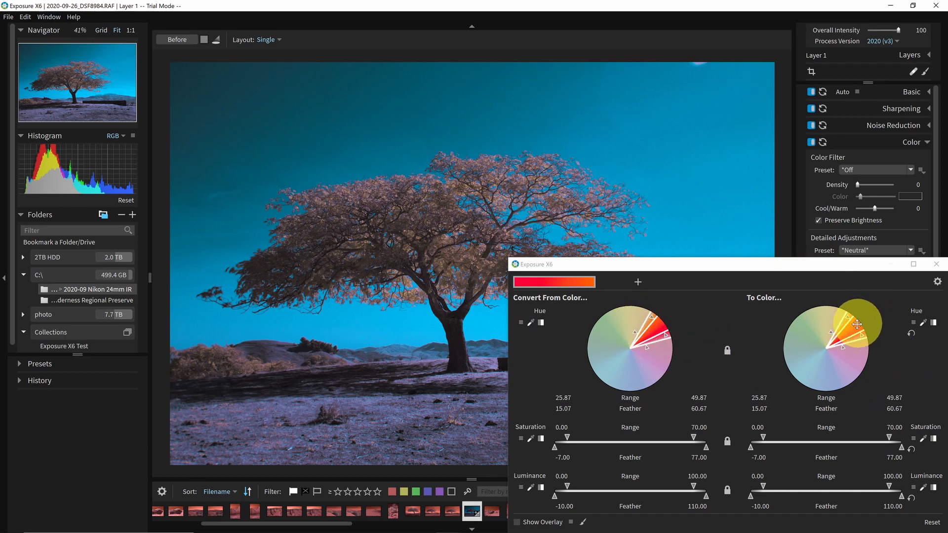
Try converting the sampled hue to the blue range 208.88 to 232.88, with the source range widened to 16.68 to 64.85.
left_click_drag(856, 324, 813, 397)
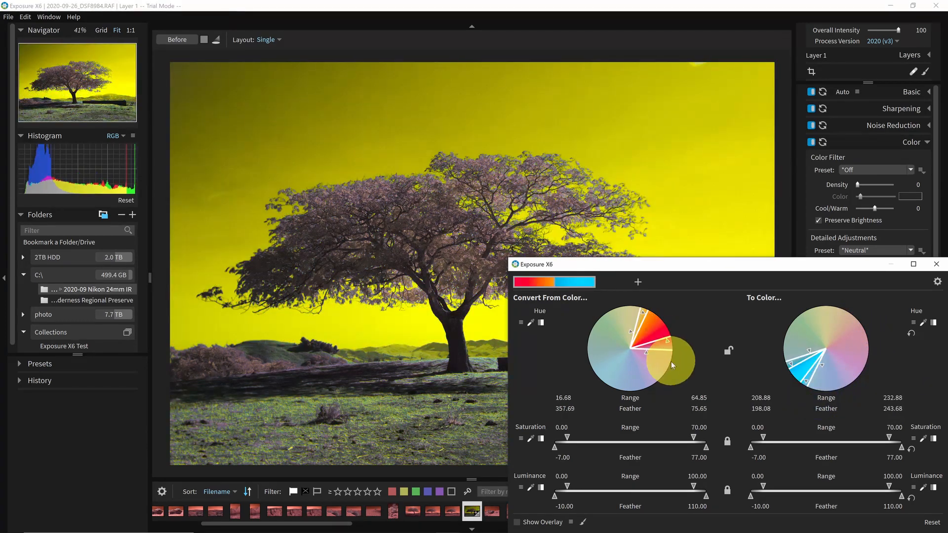
left_click_drag(670, 358, 669, 351)
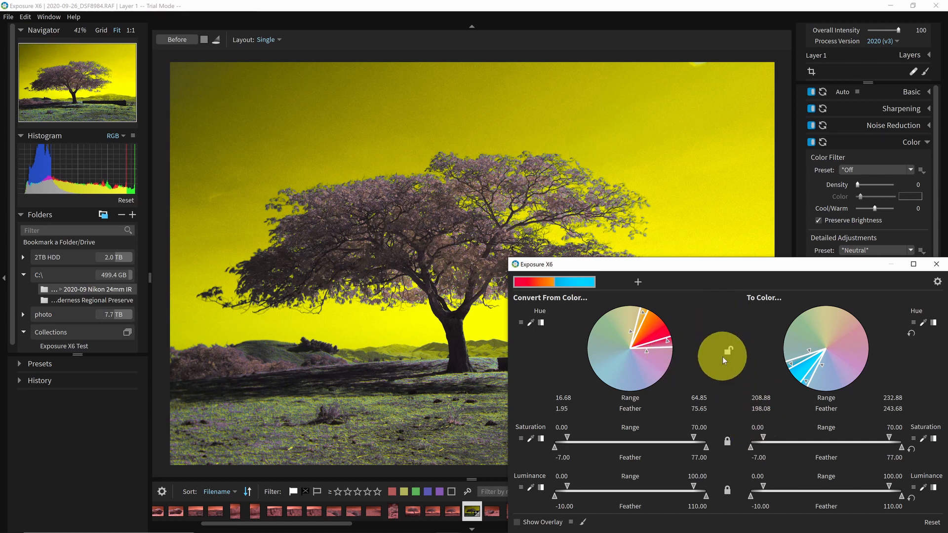
left_click_drag(722, 356, 837, 376)
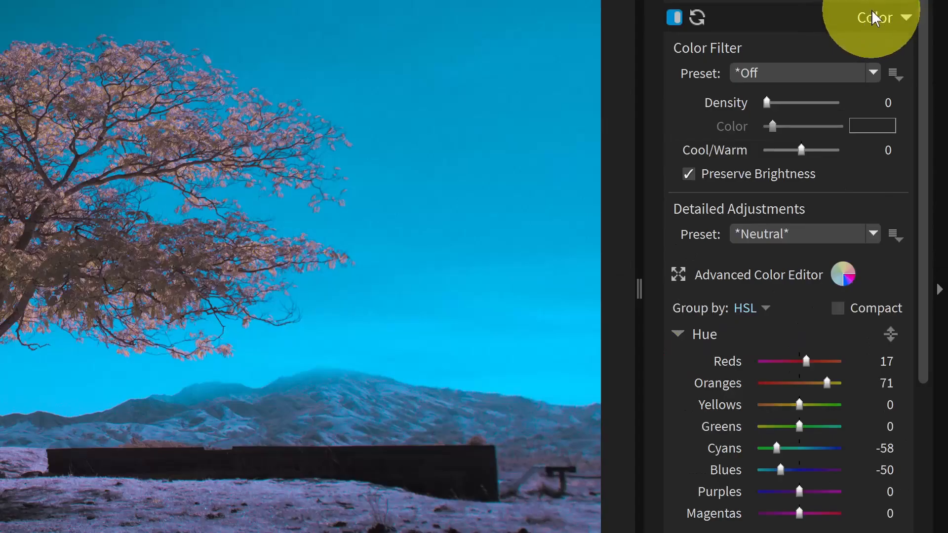
Collapse the Color adjustments and apply the Glow Only - Strong infrared preset.
left_click(906, 142)
left_click(870, 11)
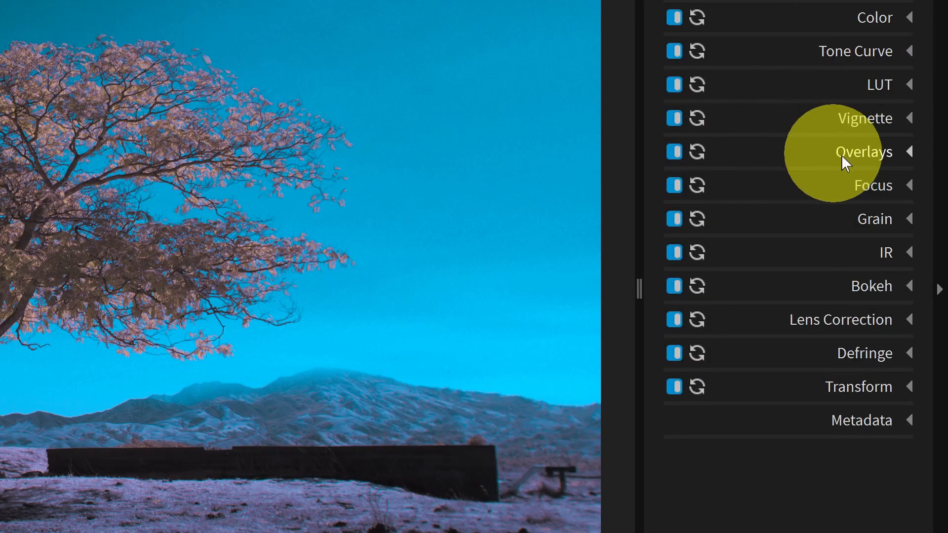
left_click(884, 251)
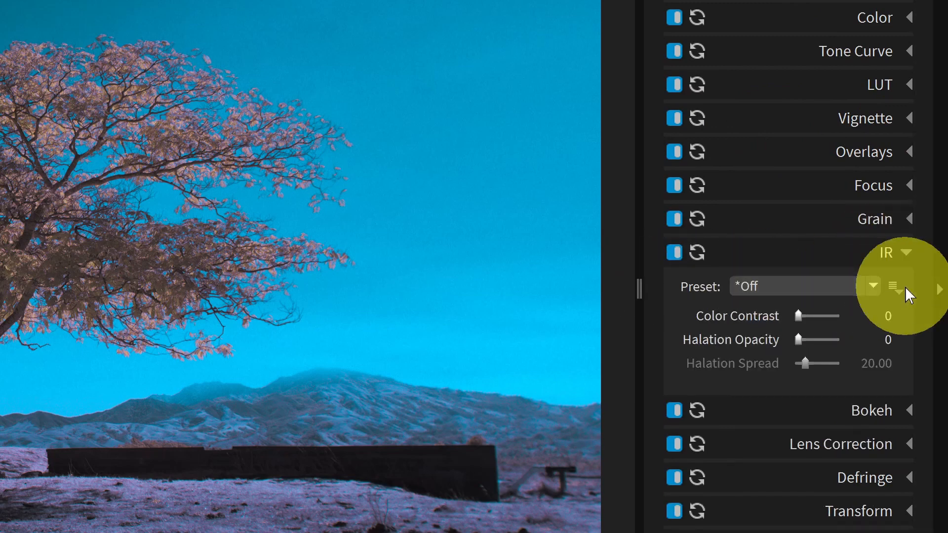
left_click(871, 287)
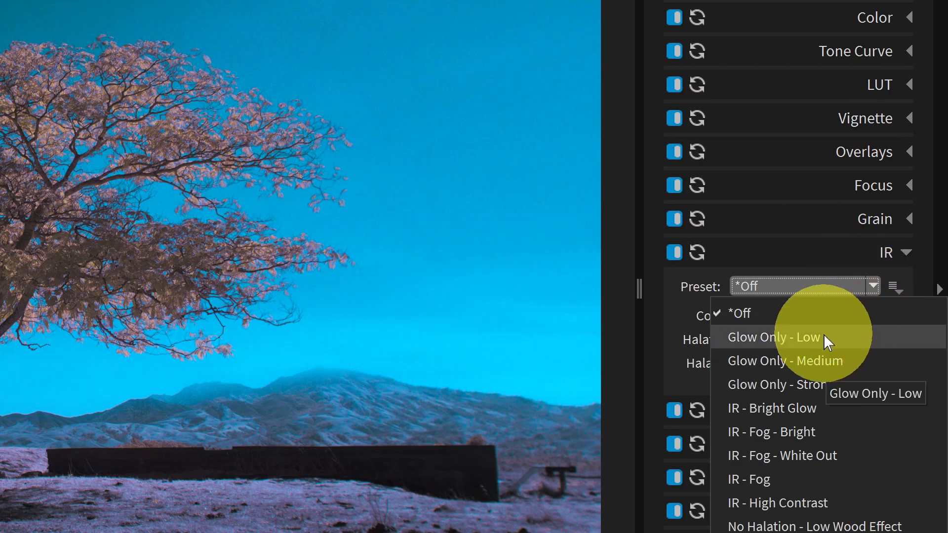
left_click(804, 384)
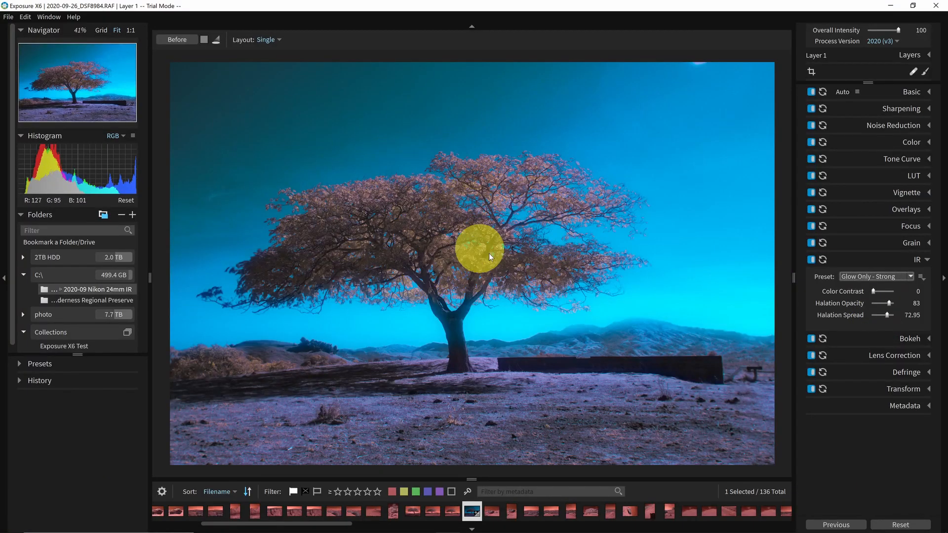
Reselect the Glow Only - Strong preset and try out its Color Contrast and Halation Opacity.
left_click(903, 277)
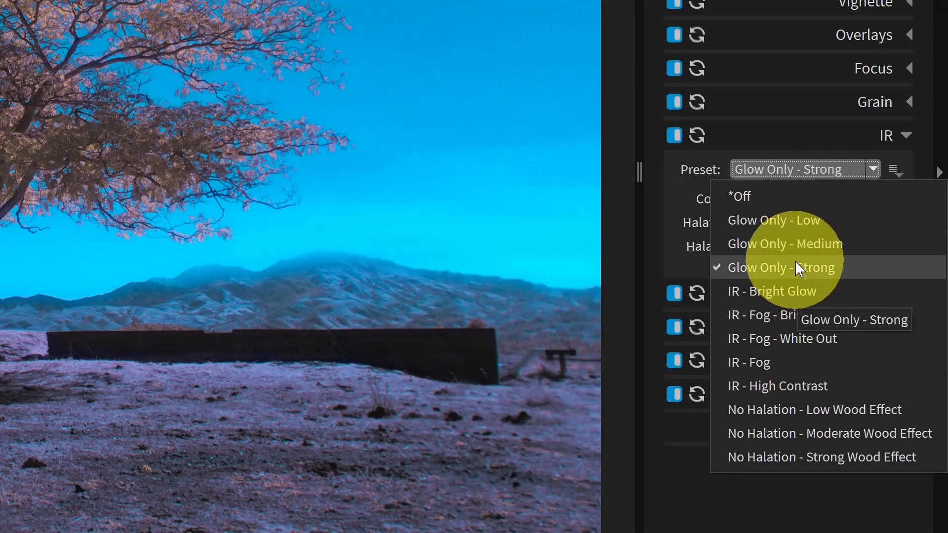
left_click(796, 265)
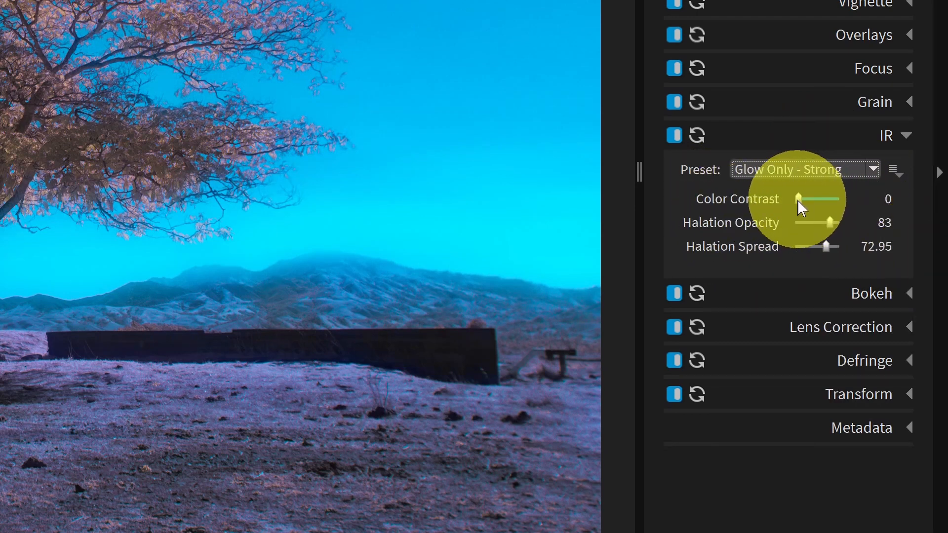
mouse_move(798, 200)
left_mouse_down()
mouse_move(847, 199)
mouse_move(778, 203)
mouse_move(790, 190)
left_mouse_up()
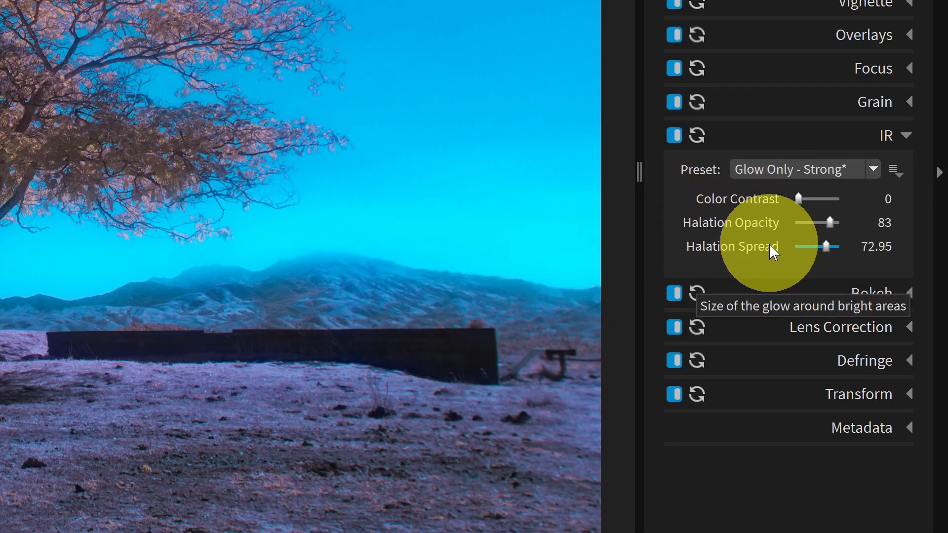
left_click_drag(829, 222, 857, 248)
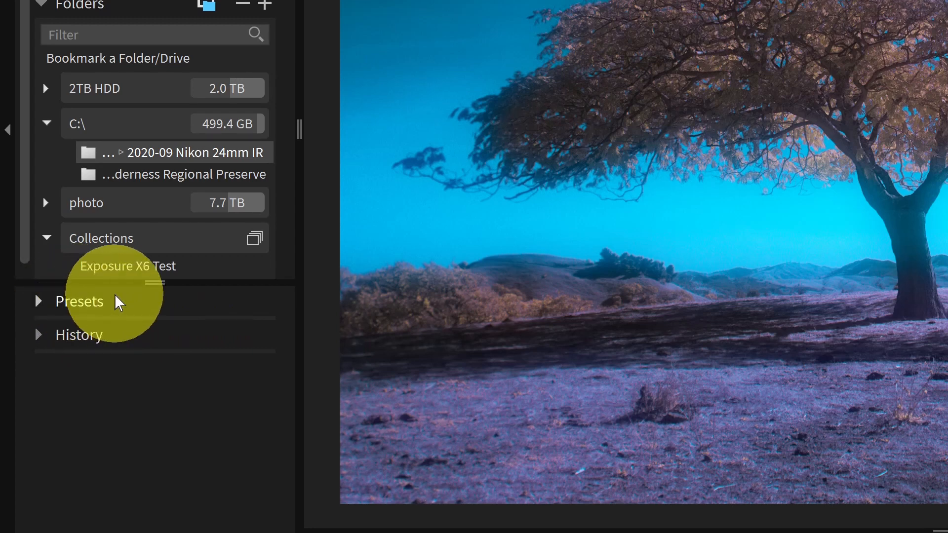
Enlarge the presets list and browse the thumbnails in the B&W Films category.
left_click(84, 303)
left_click_drag(154, 281, 191, 20)
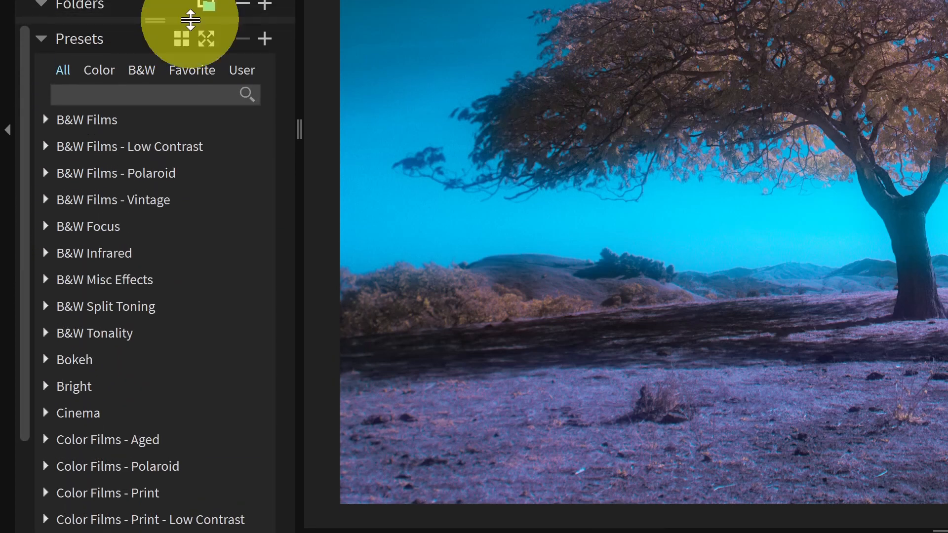
mouse_move(25, 108)
left_mouse_down()
mouse_move(26, 118)
mouse_move(25, 109)
left_mouse_up()
left_click(43, 114)
left_click_drag(20, 72, 17, 398)
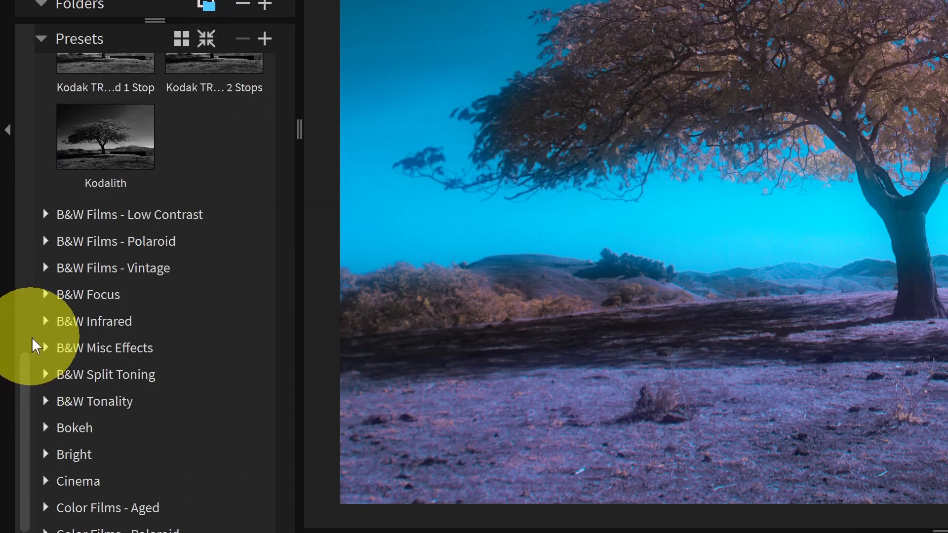
Expand the B&W Infrared presets and preview their look on the photo.
left_click(49, 319)
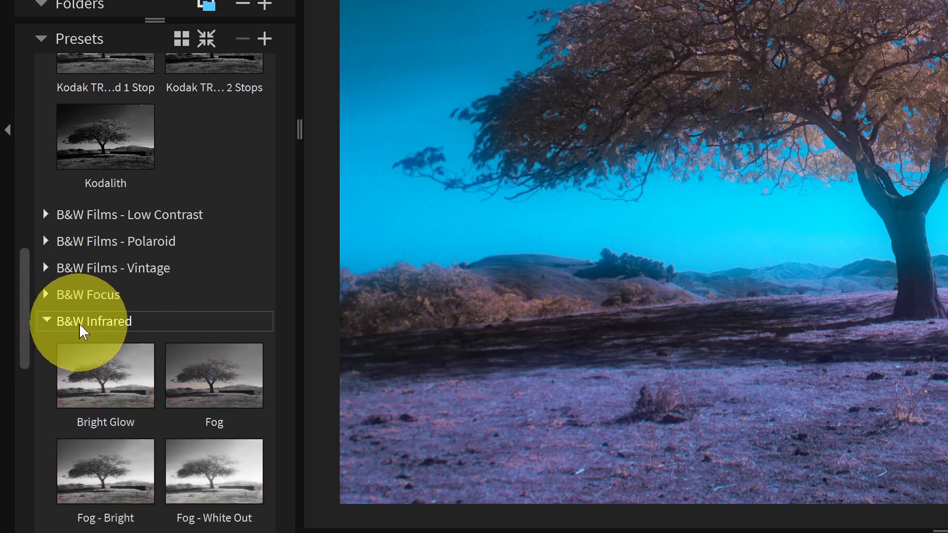
left_click_drag(25, 265, 23, 318)
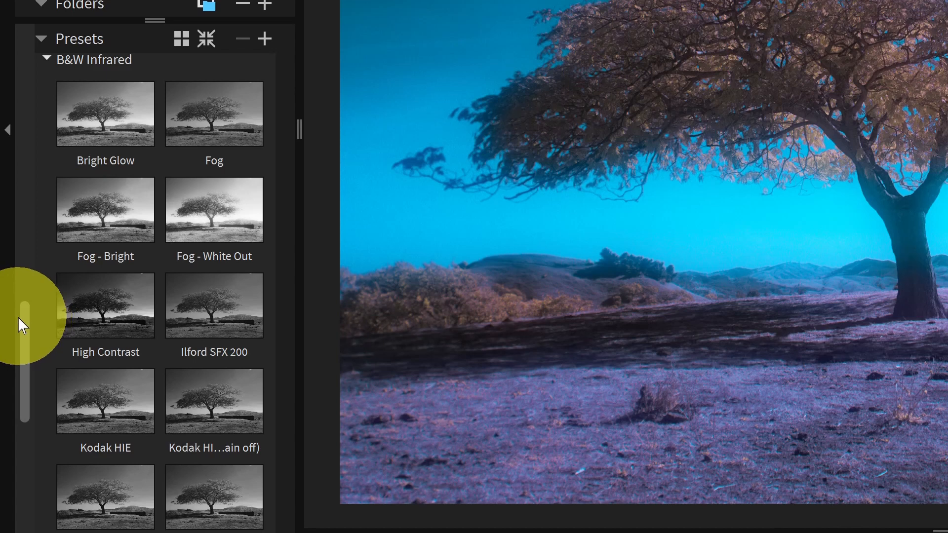
left_click(195, 212)
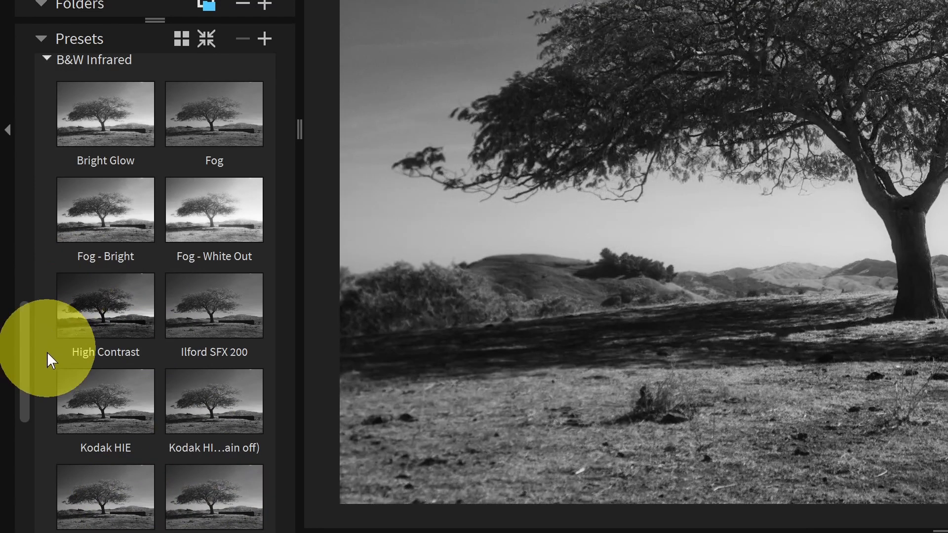
scroll(22, 361, "up", 6)
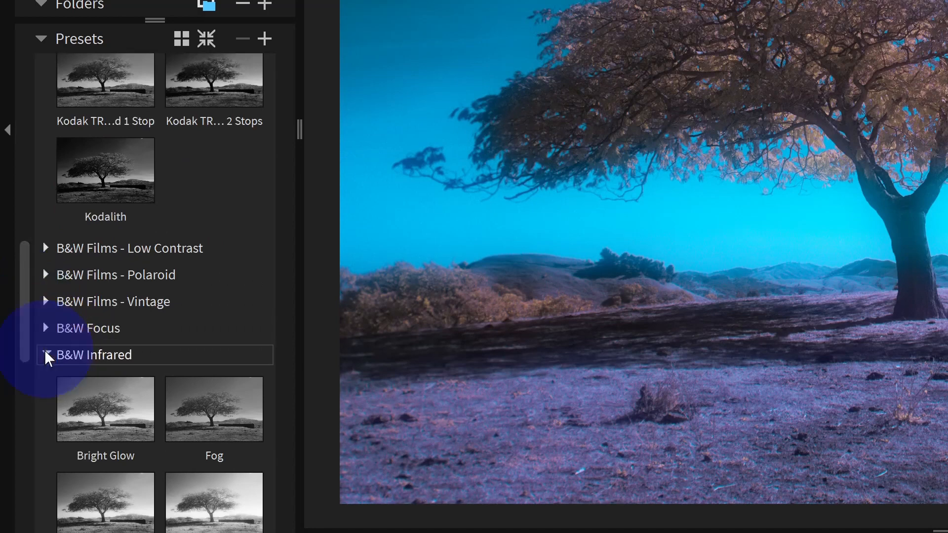
Collapse the B&W Infrared presets and expand the Color Infrared category.
left_click(44, 351)
left_click_drag(23, 365, 7, 470)
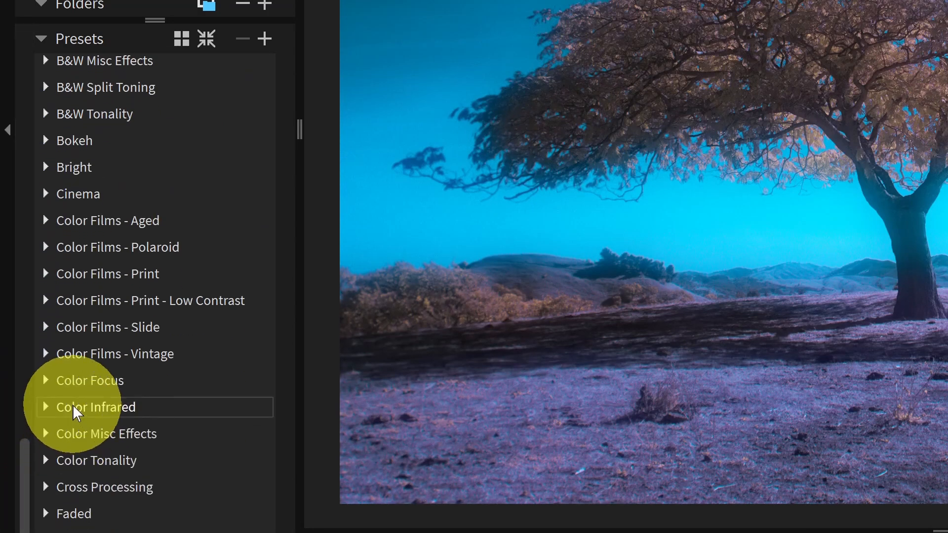
left_click(48, 408)
left_click_drag(25, 428, 22, 488)
Preview the Kodak Ektachrome EIR presets on the photo and collapse the Color Infrared category.
left_click(106, 203)
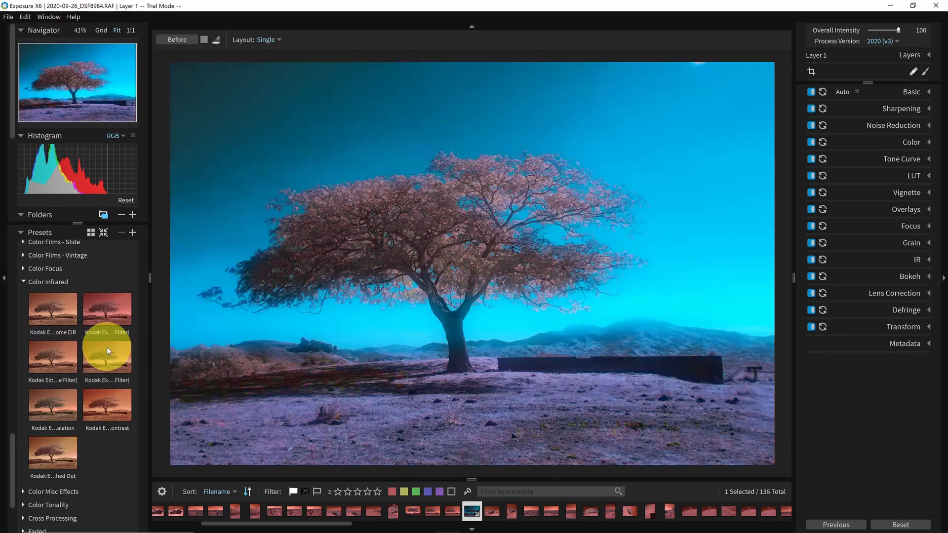
left_click(106, 351)
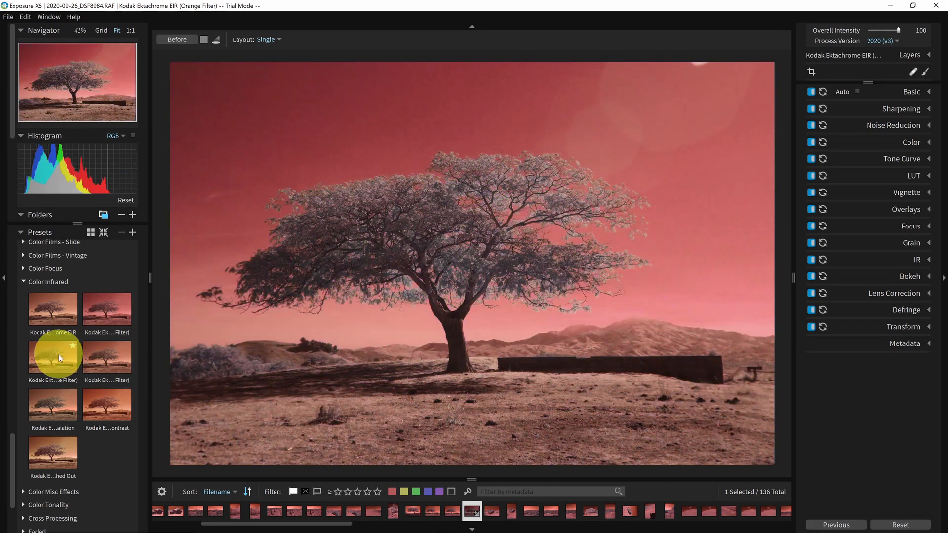
left_click(97, 306)
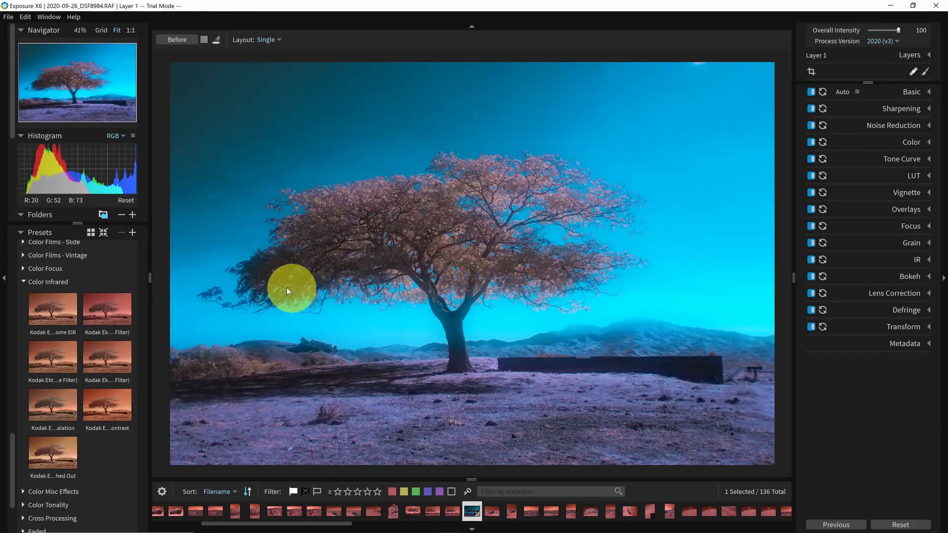
left_click(23, 282)
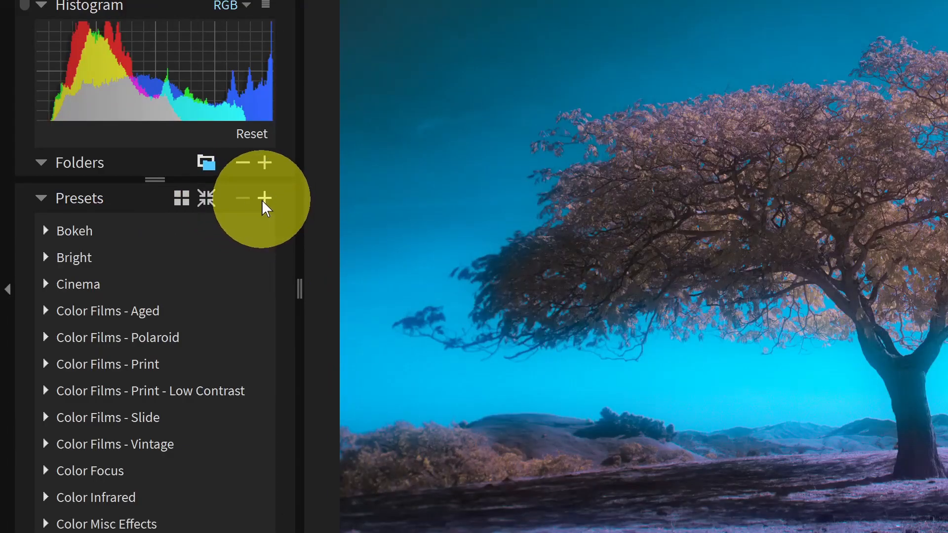
Examine which adjustments a new preset can store and dismiss its settings without saving.
left_click(264, 198)
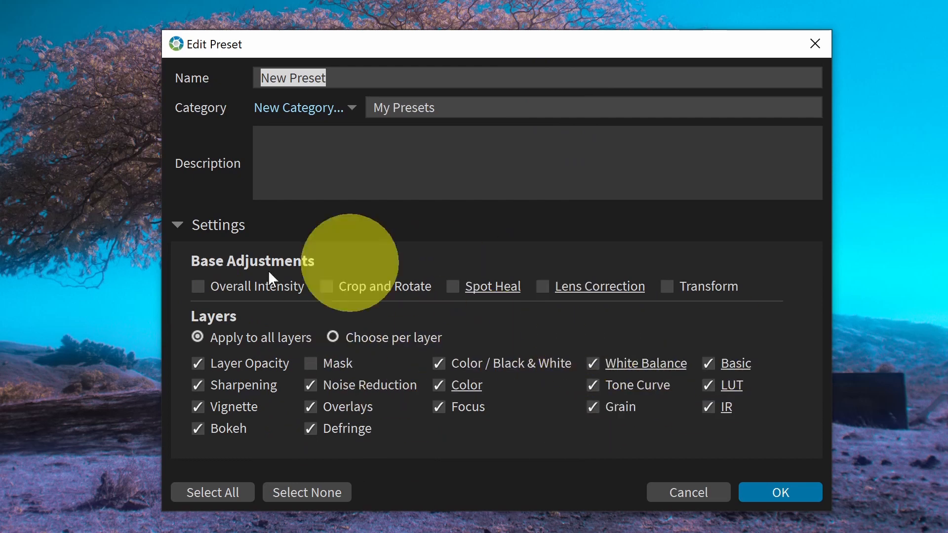
left_click(712, 497)
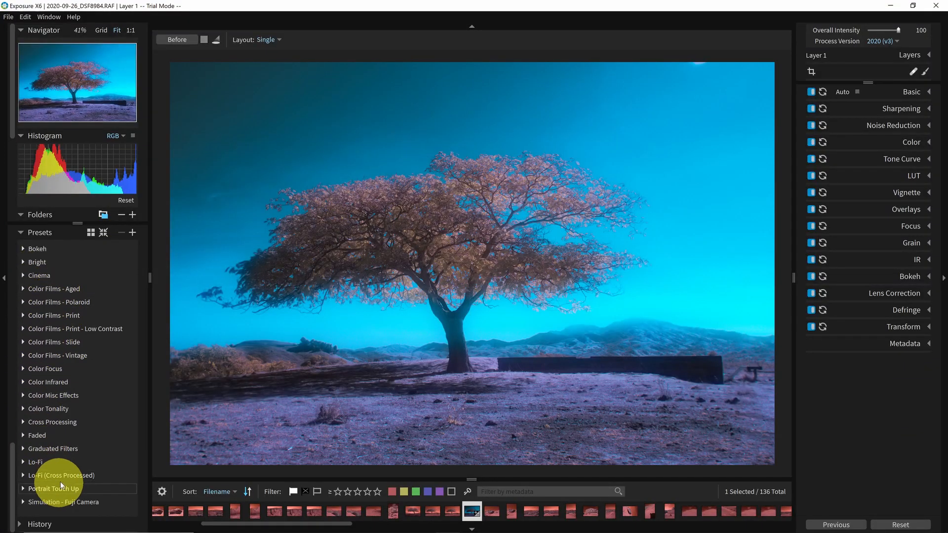
left_click(132, 233)
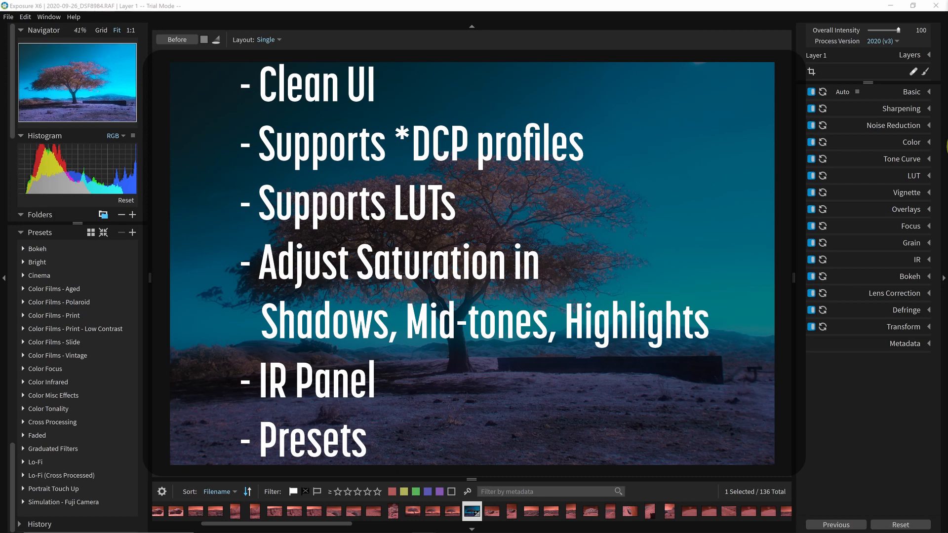
Review the Basic, LUT and IR adjustments one after another, collapsing each again.
left_click(912, 91)
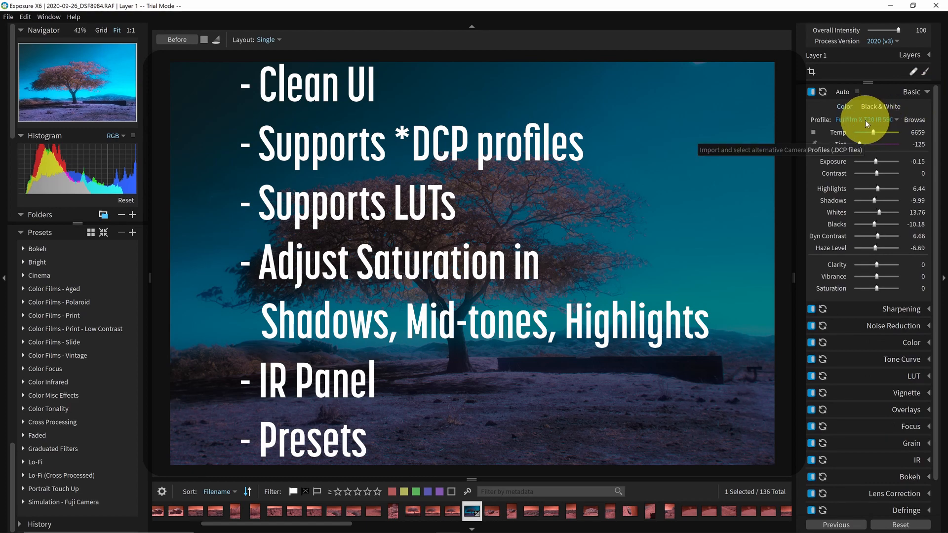
left_click(910, 92)
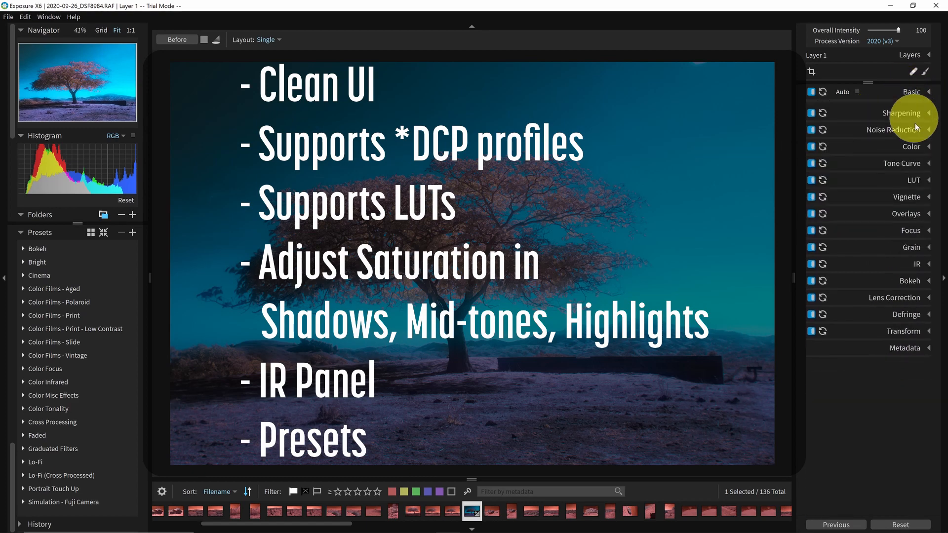
left_click(914, 178)
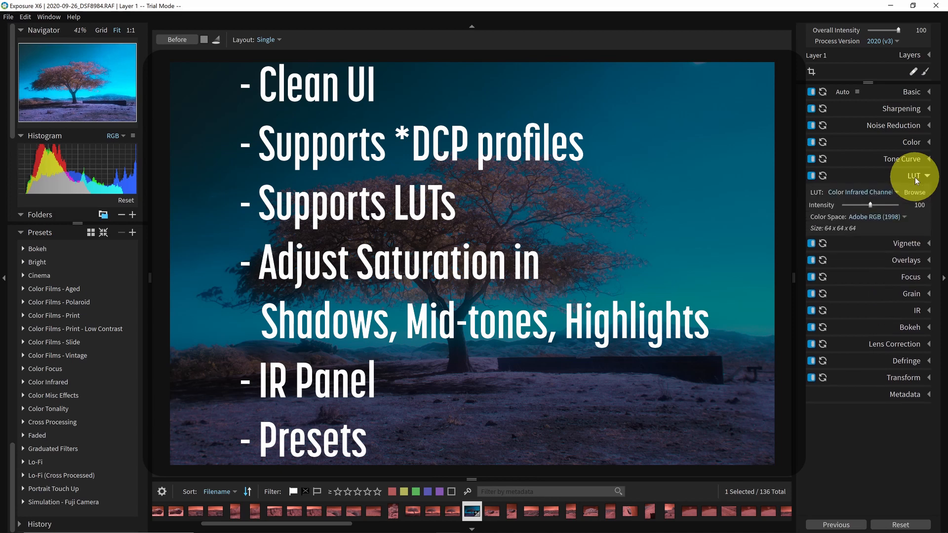
left_click(916, 179)
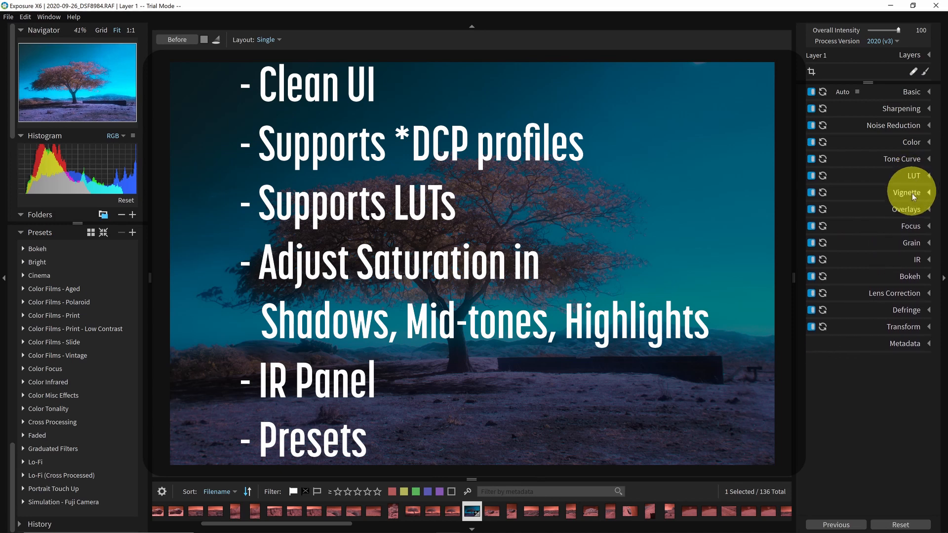
left_click(918, 261)
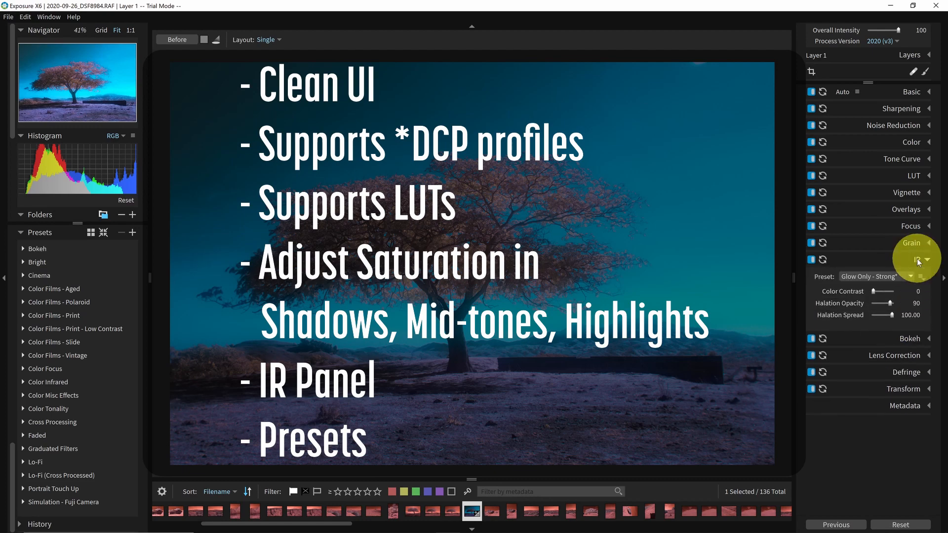
left_click(917, 260)
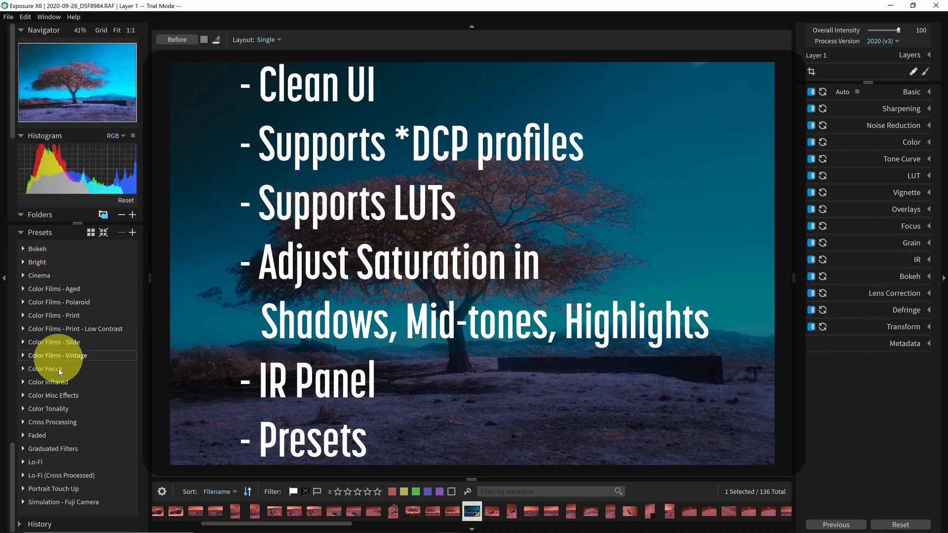